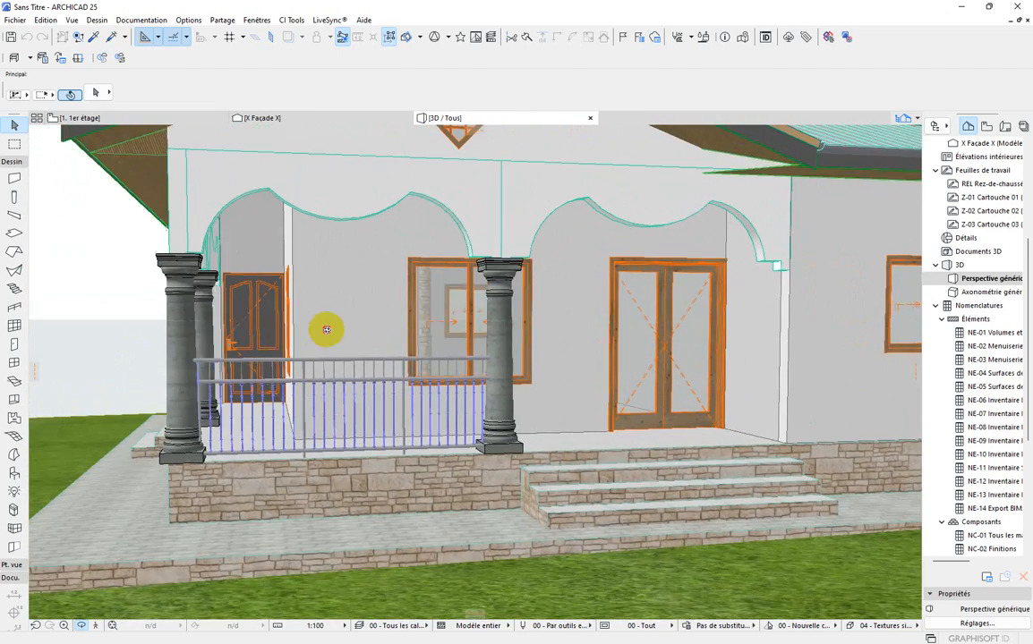
Select all walls of the house in the 3D view and open the settings for the selected walls.
scroll(459, 396, "down", 5)
left_click_drag(258, 353, 537, 345)
left_click_drag(247, 331, 438, 330)
left_click_drag(352, 330, 591, 343)
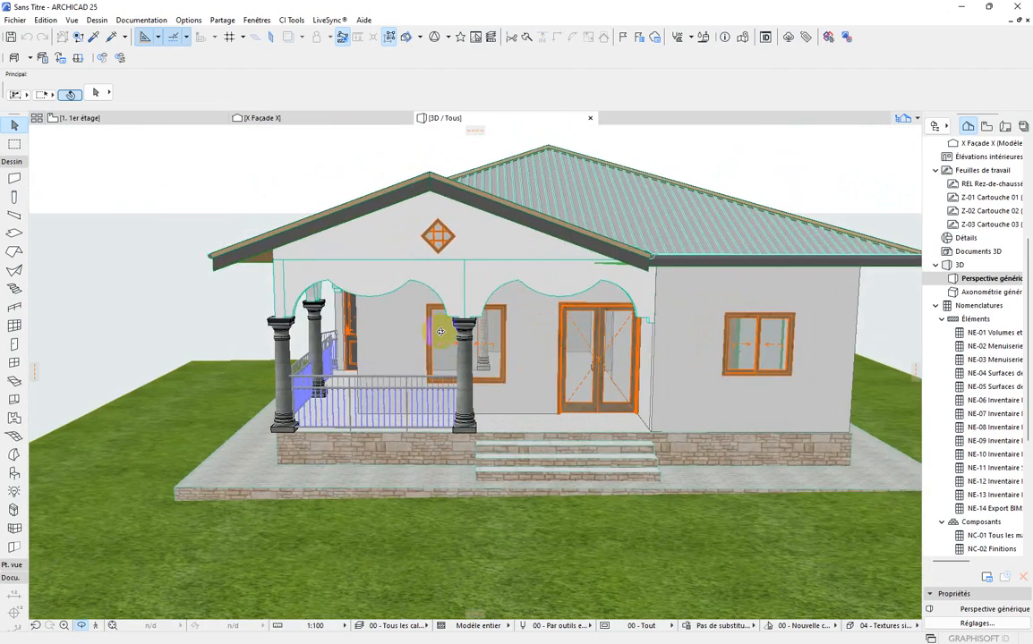
scroll(358, 295, "down", 3)
left_click_drag(687, 349, 568, 349)
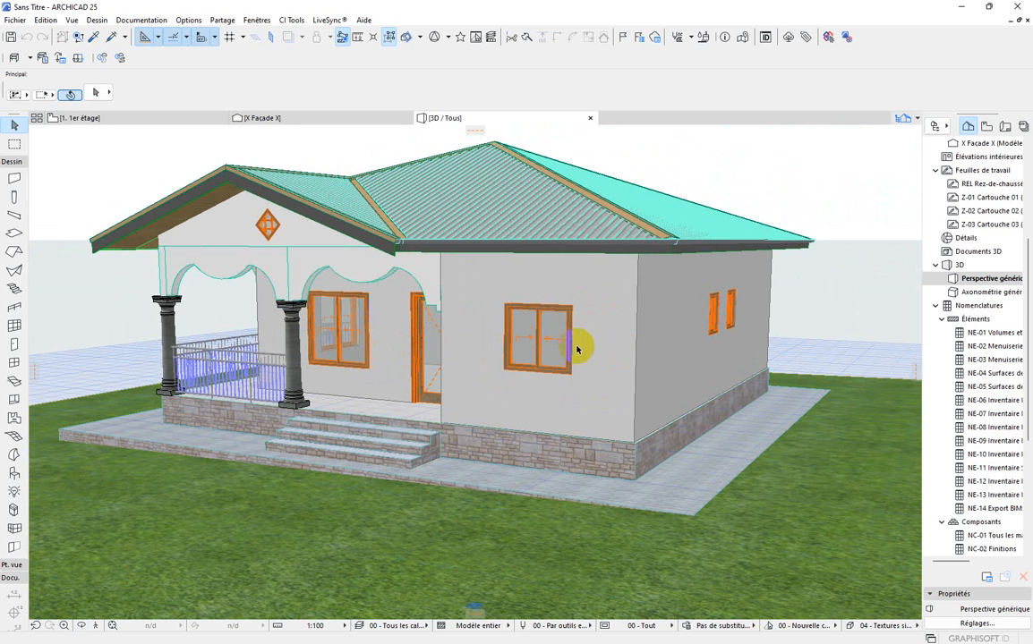
left_click(590, 343)
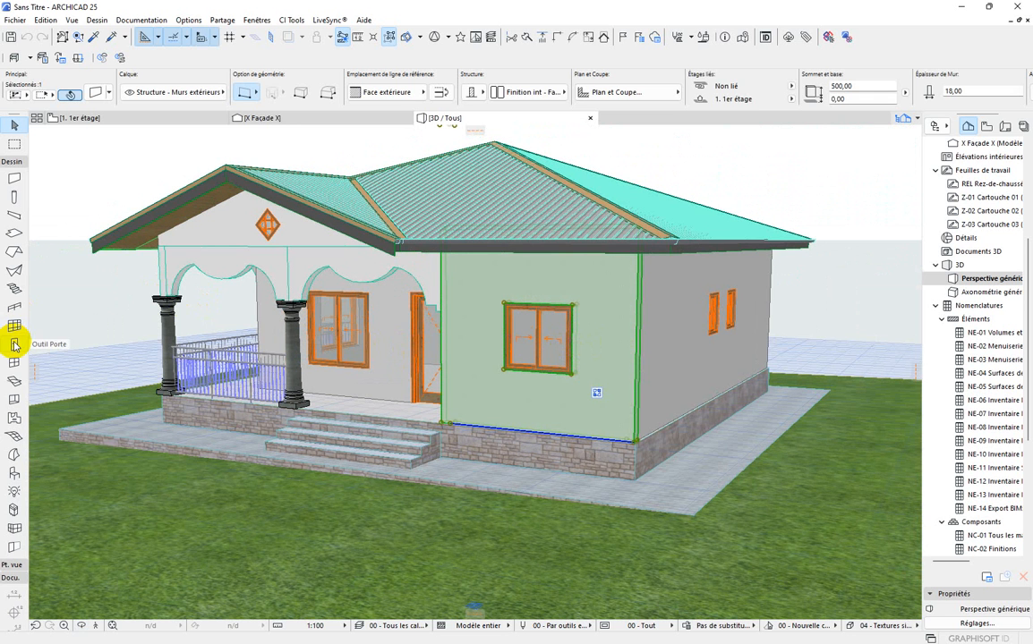
left_click(13, 182)
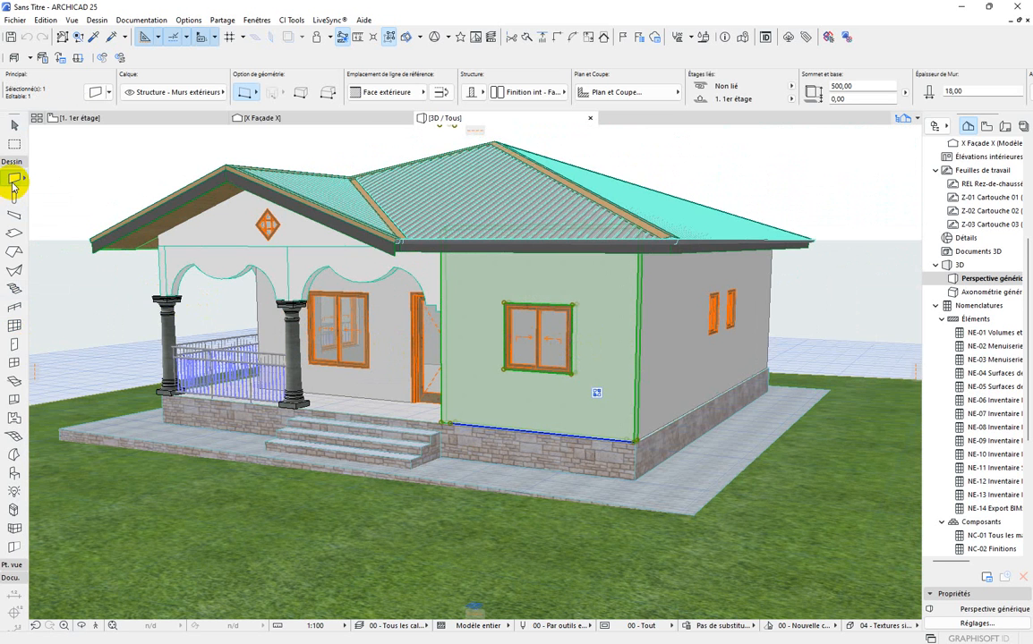
key("ctrl+a")
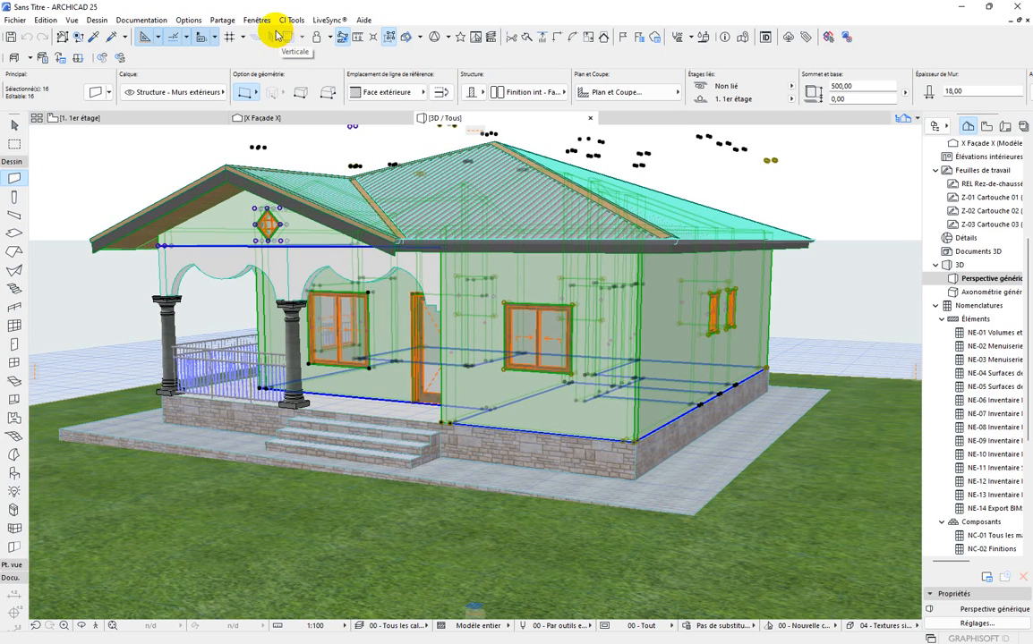
left_click(94, 91)
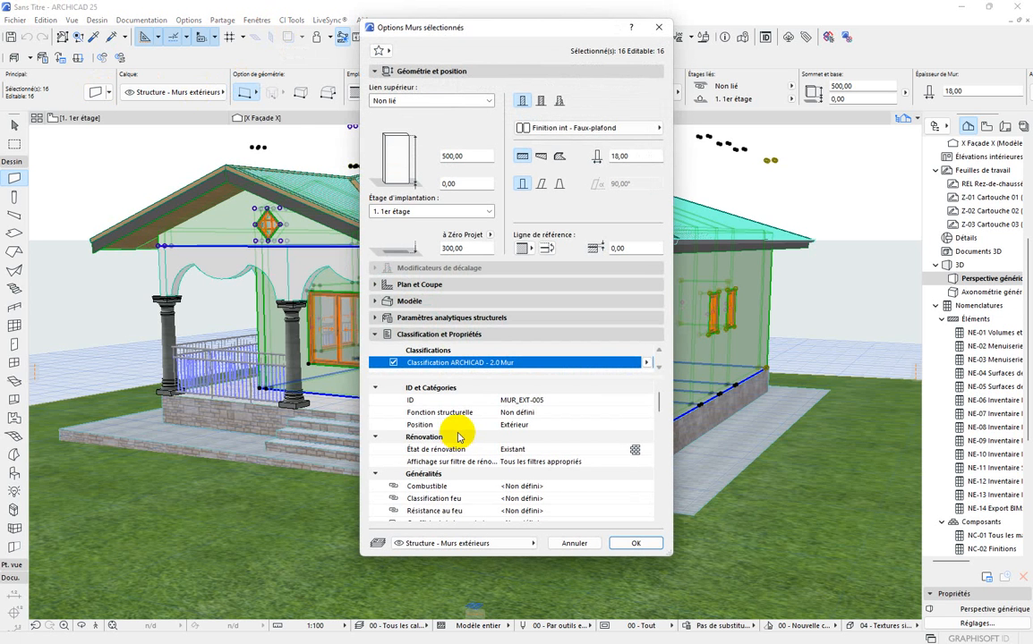
In the walls' Nombre de briques (Formule) properties, override Largeur brique with a custom value of 18.
scroll(458, 443, "down", 5)
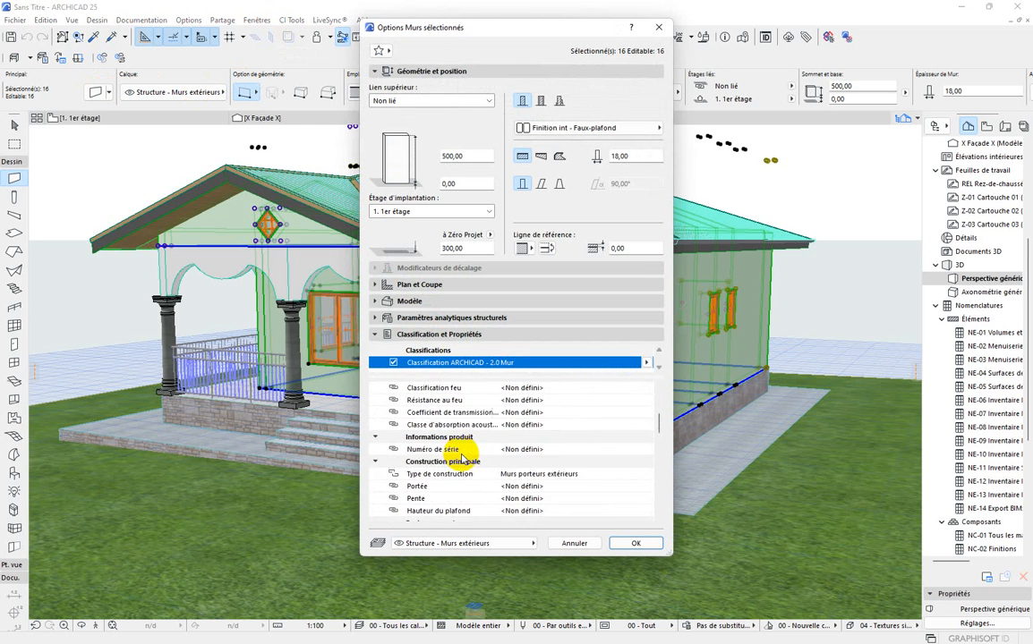
scroll(461, 458, "down", 2)
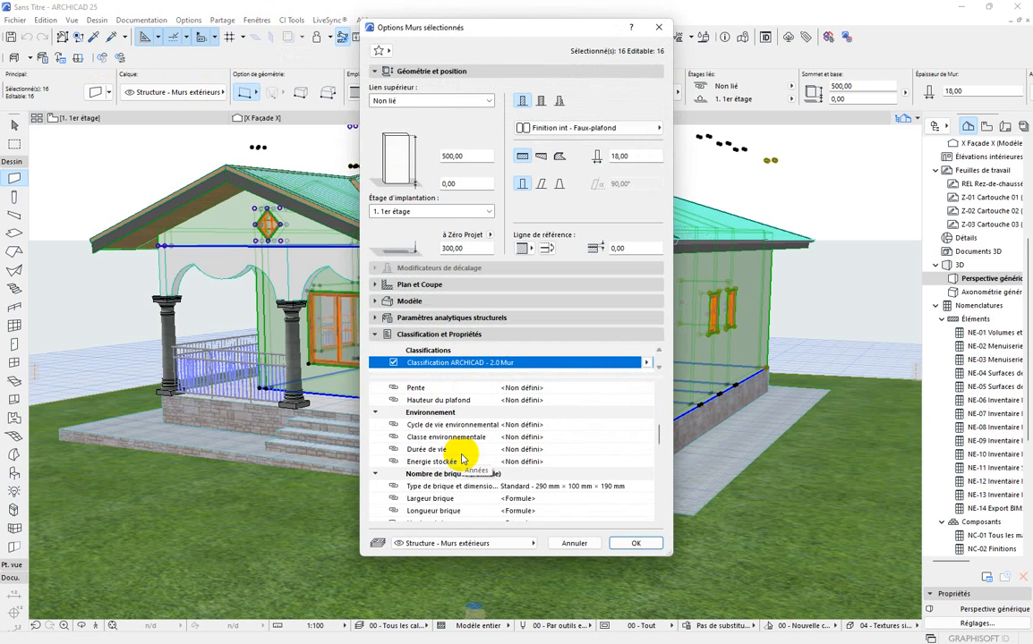
scroll(461, 458, "down", 2)
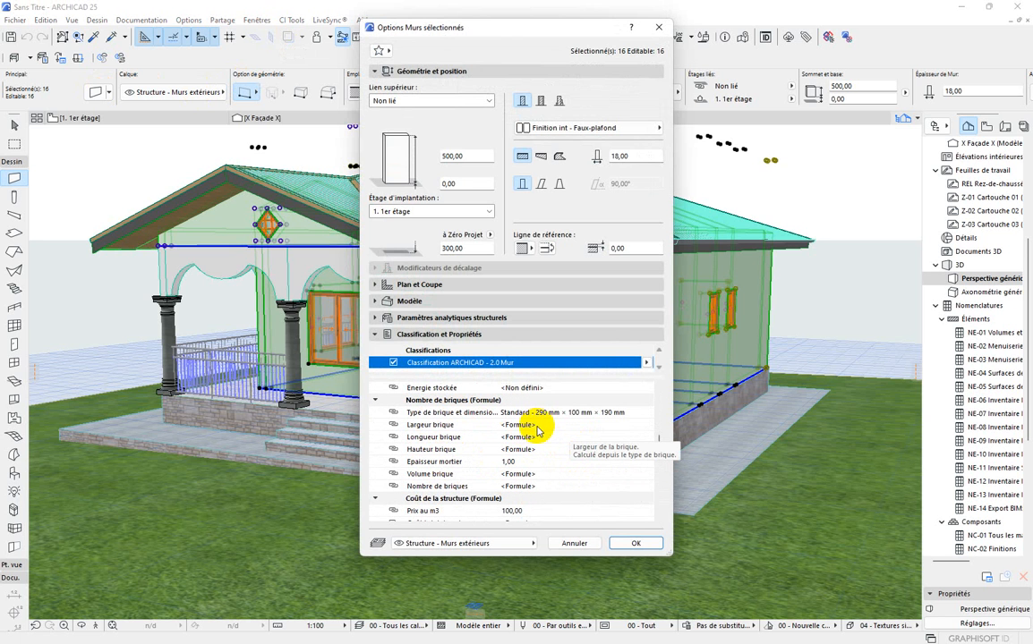
left_click(394, 426)
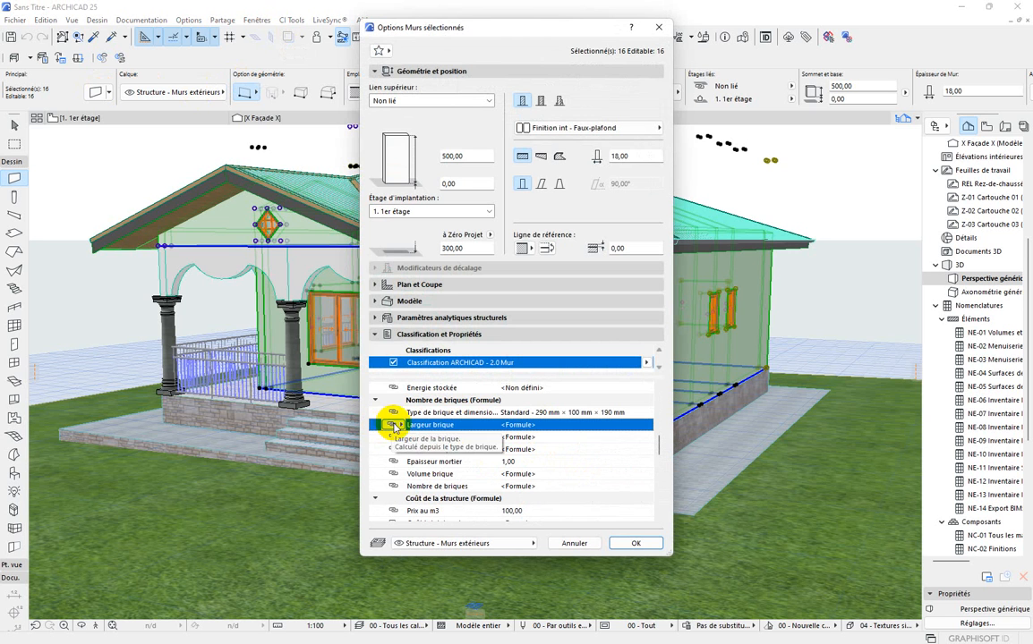
left_click(395, 426)
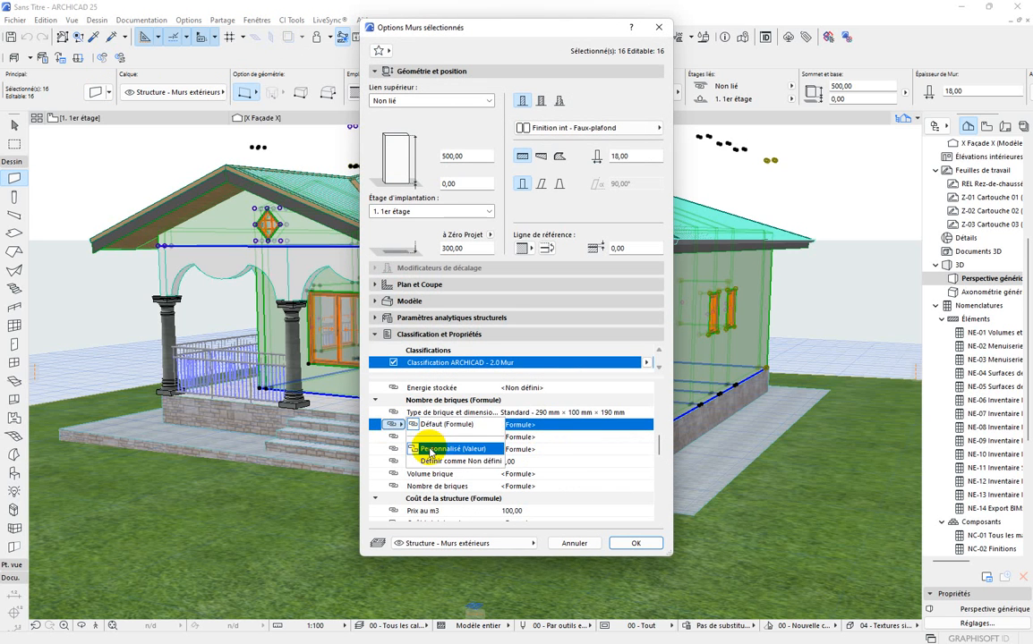
left_click(430, 450)
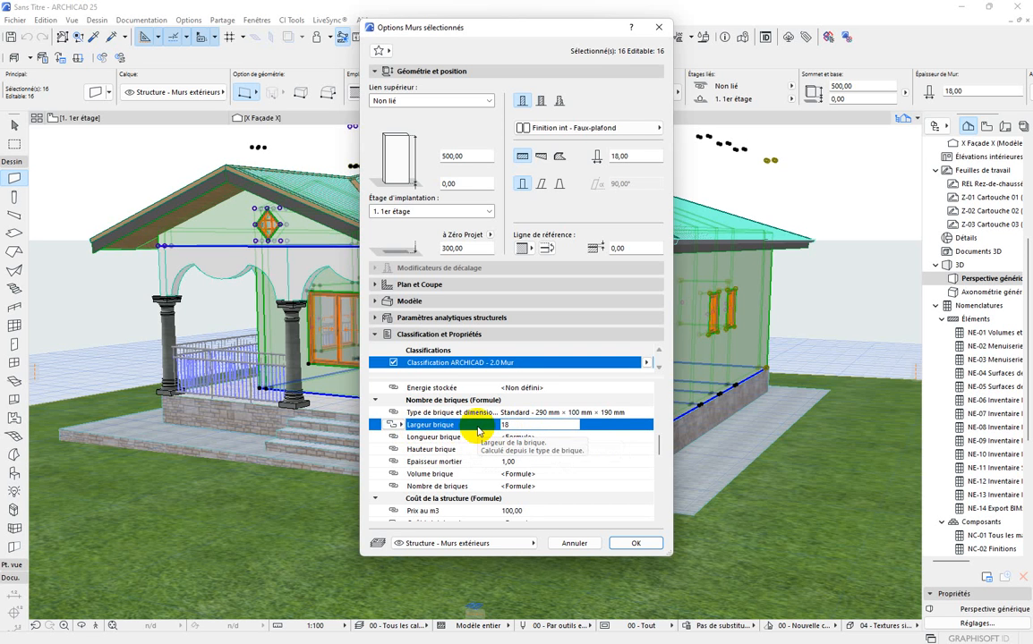
Override the Longueur brique formula with a custom value of 40.
left_click(394, 437)
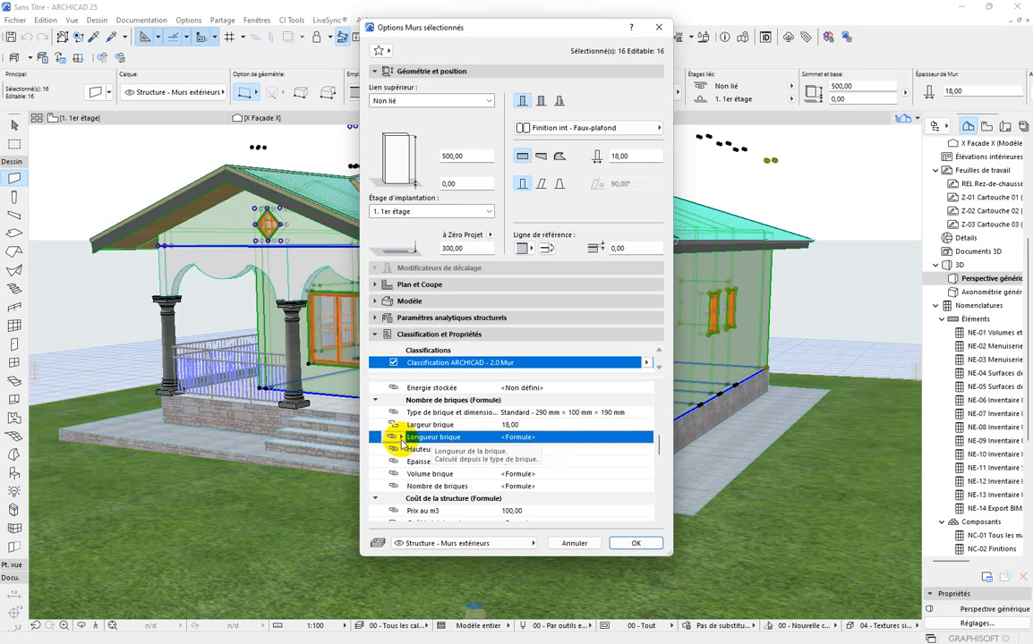
left_click(394, 438)
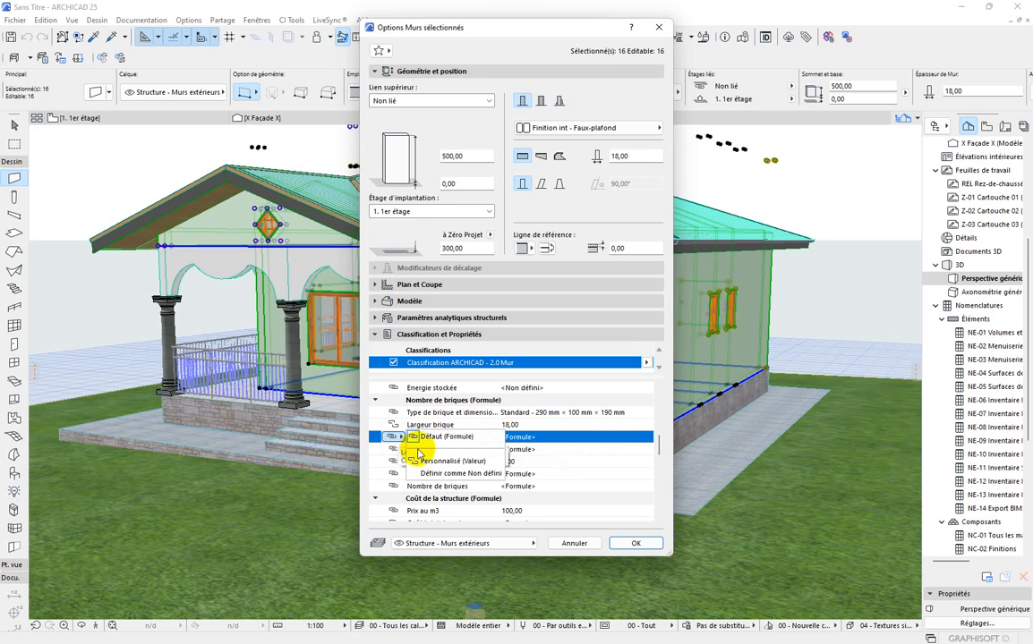
left_click(438, 460)
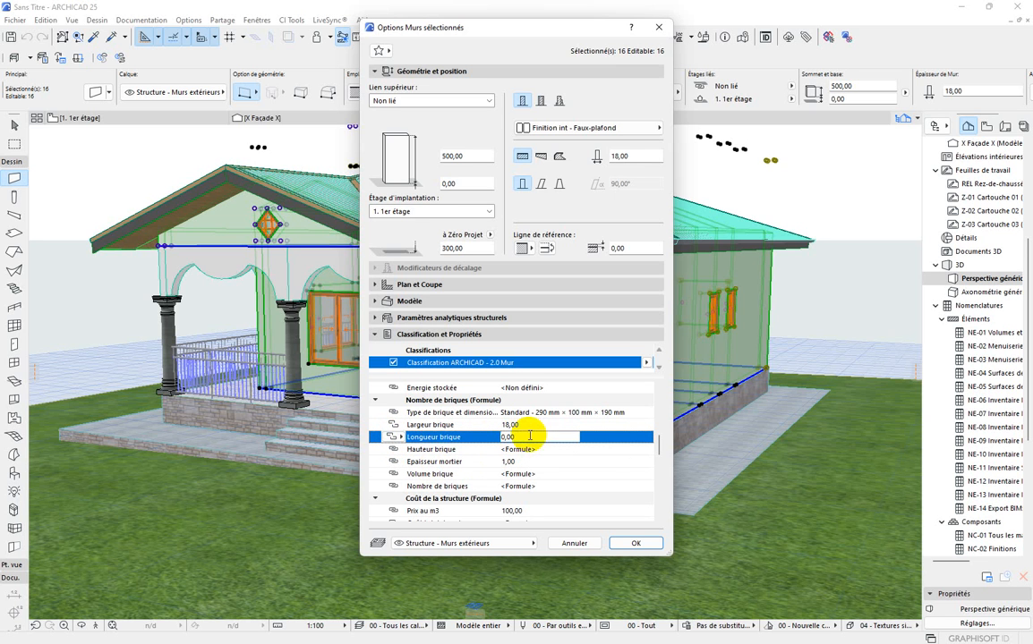
left_click_drag(524, 438, 434, 444)
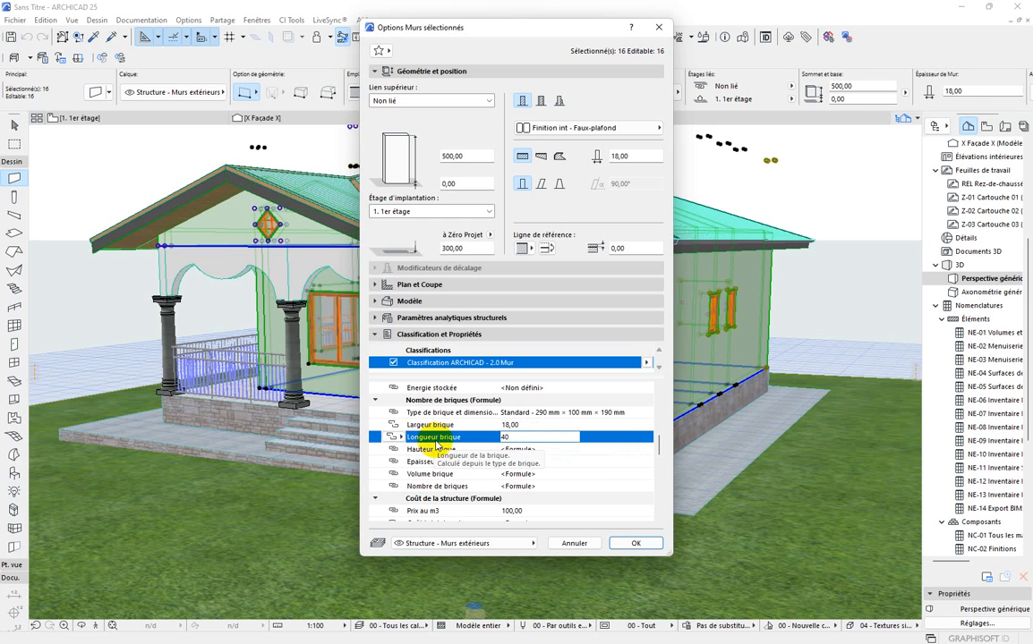
type("40")
Override the Hauteur brique formula with a custom value of 20.
left_click(528, 450)
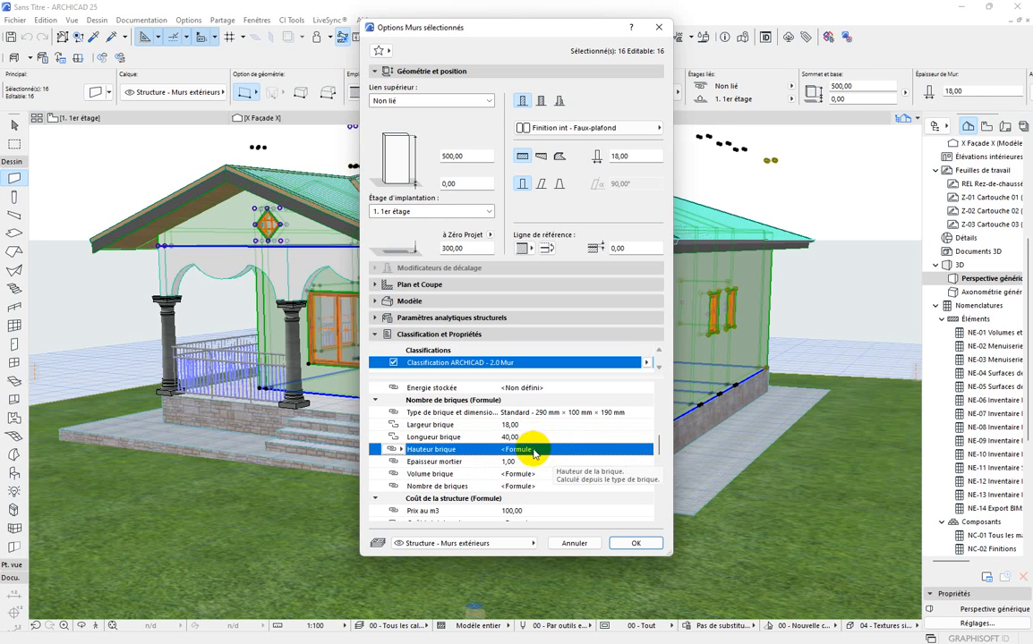
left_click(392, 450)
left_click(393, 474)
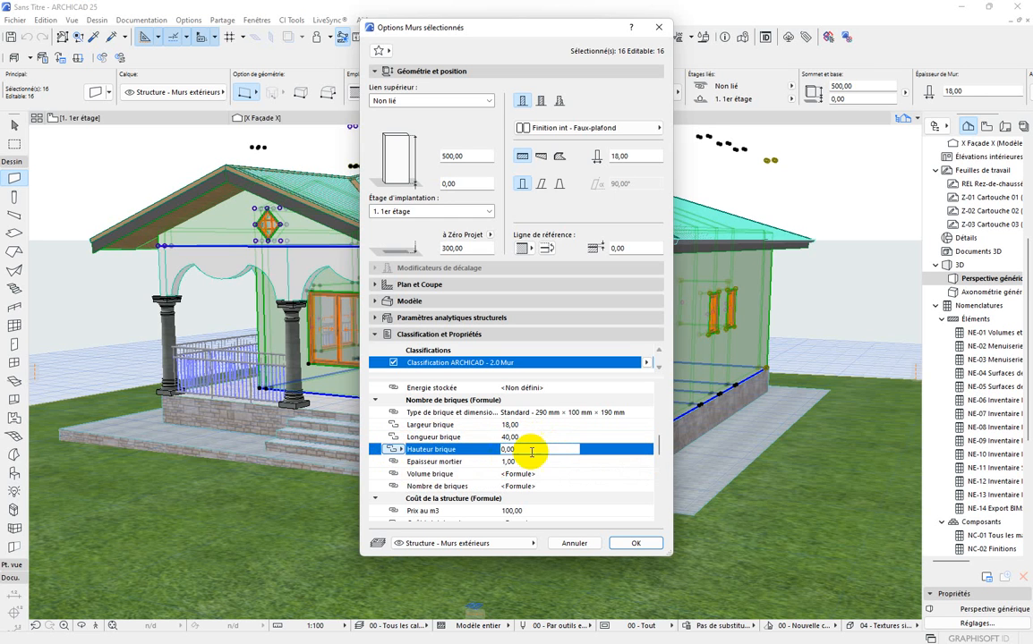
left_click_drag(532, 452, 450, 444)
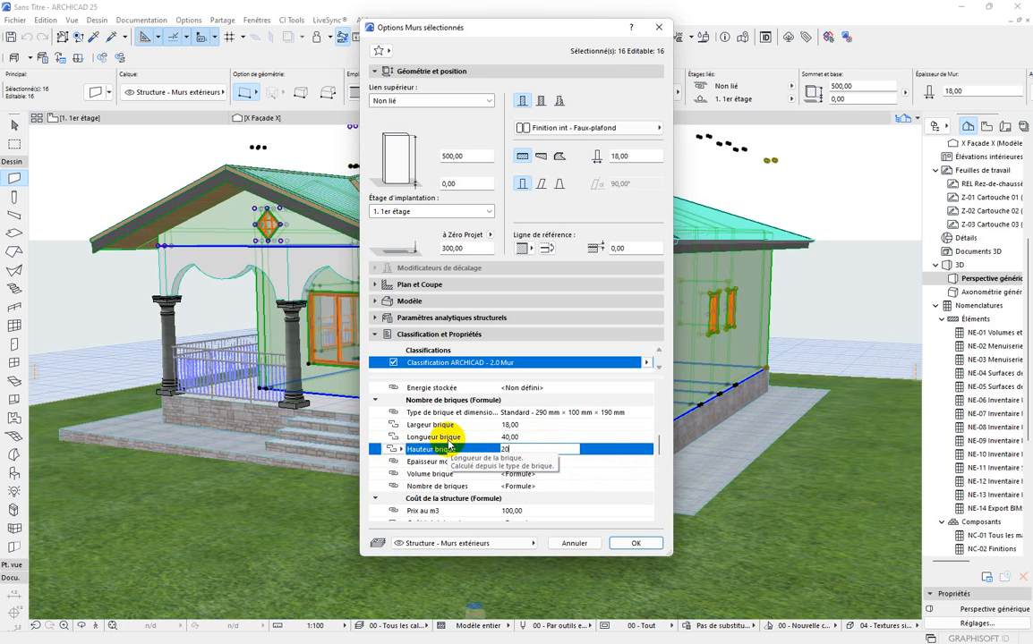
Set Epaisseur mortier to 3 and apply the settings to the selected walls.
left_click(493, 462)
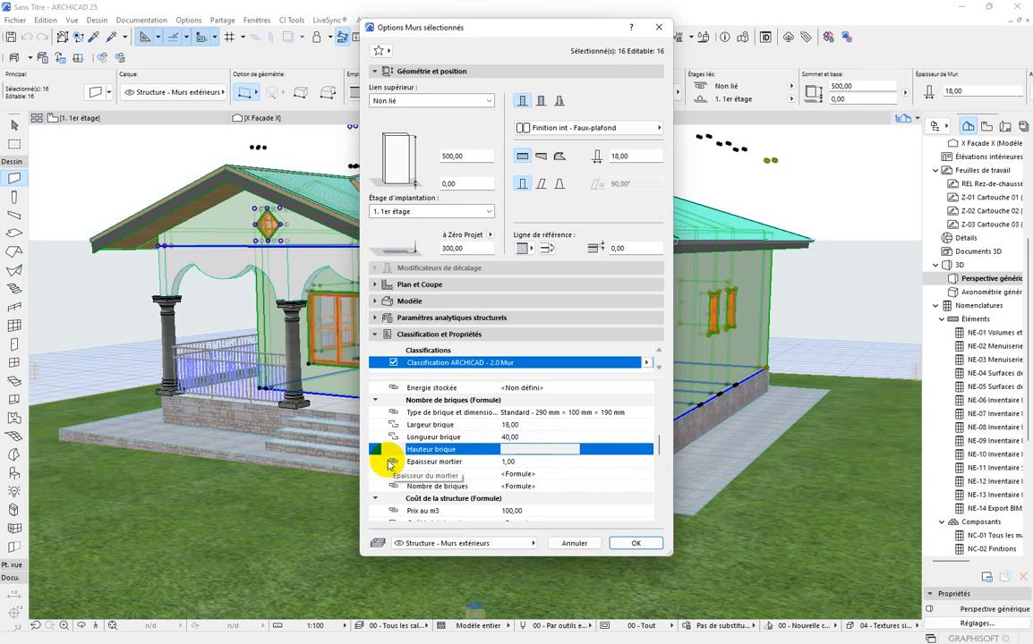
left_click_drag(526, 463, 463, 465)
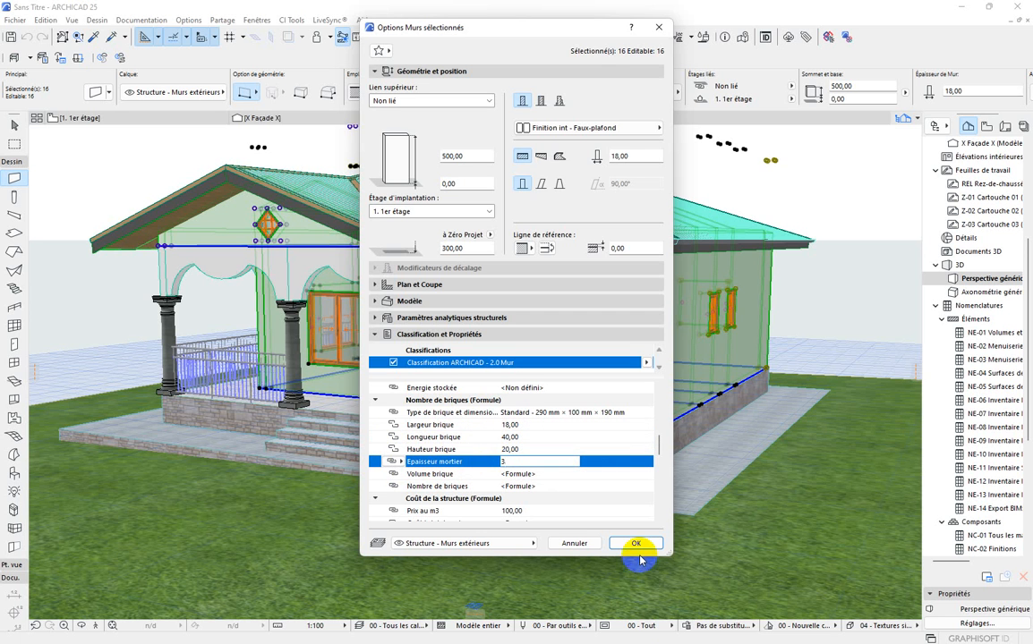
left_click(637, 544)
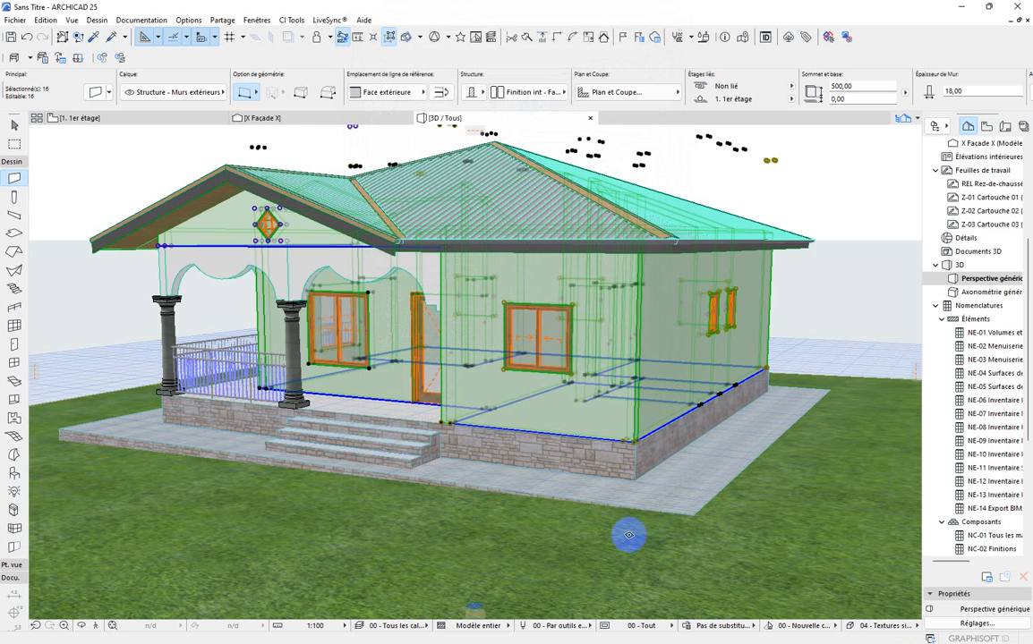
Open the property manager, search for "nom" and select the Nombre de briques property.
left_click_drag(477, 479, 432, 438)
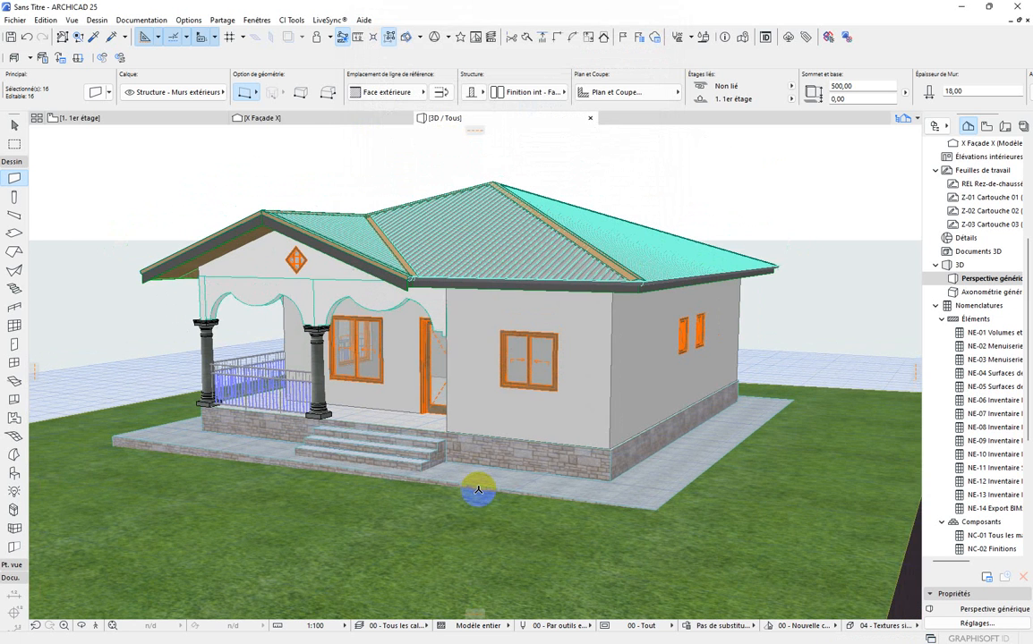
left_click(223, 19)
left_click(221, 18)
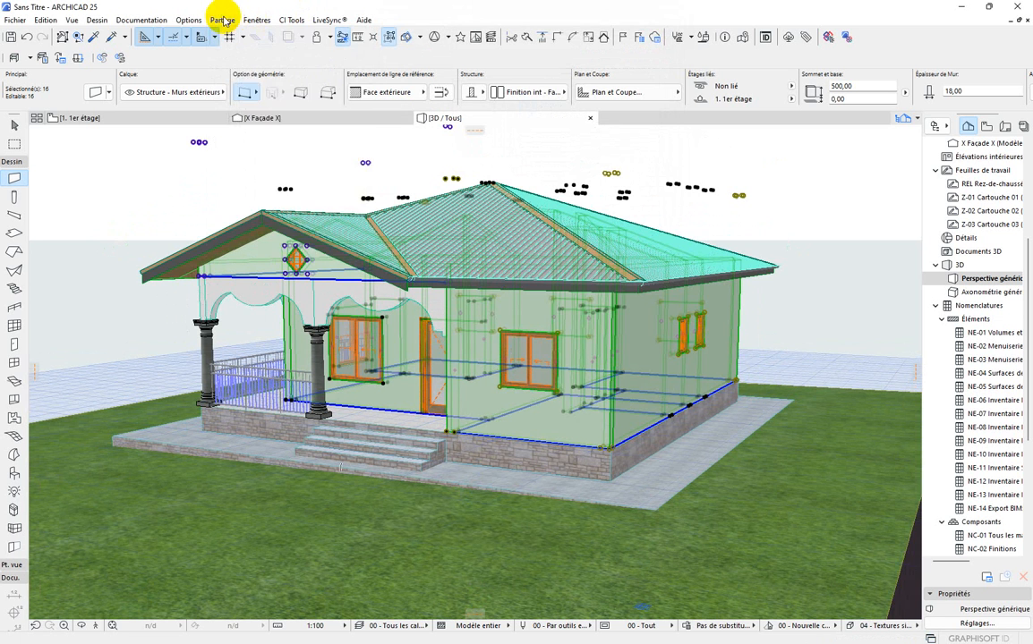
left_click(189, 18)
left_click(204, 52)
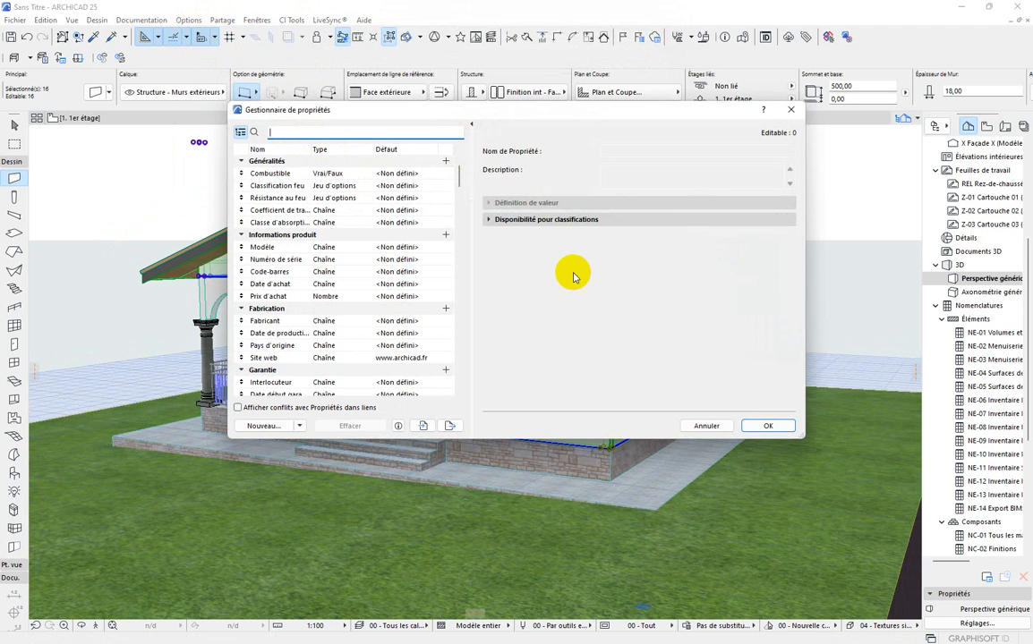
type("no")
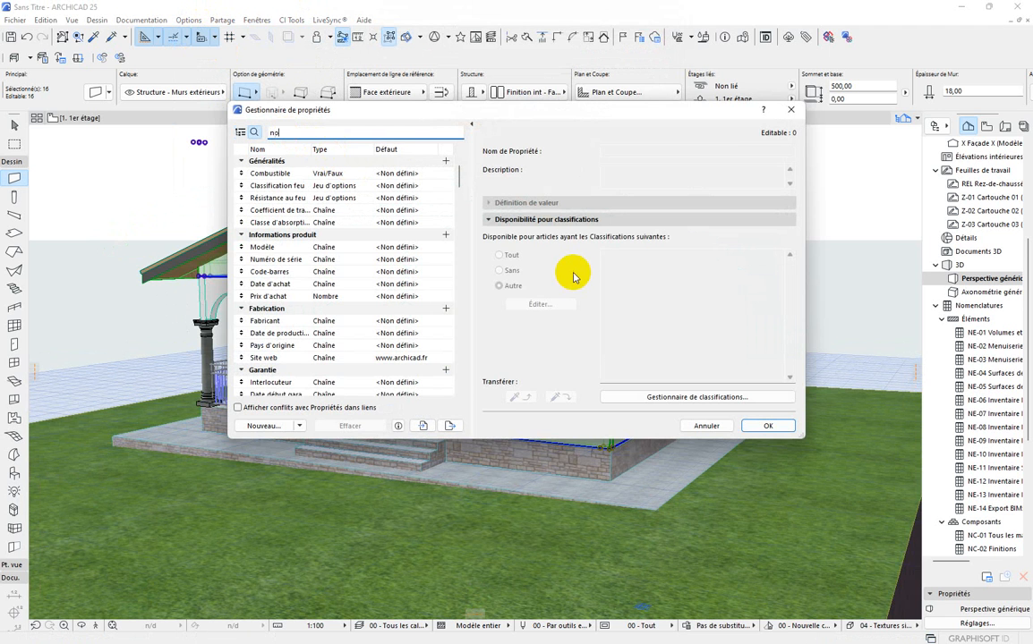
type("m")
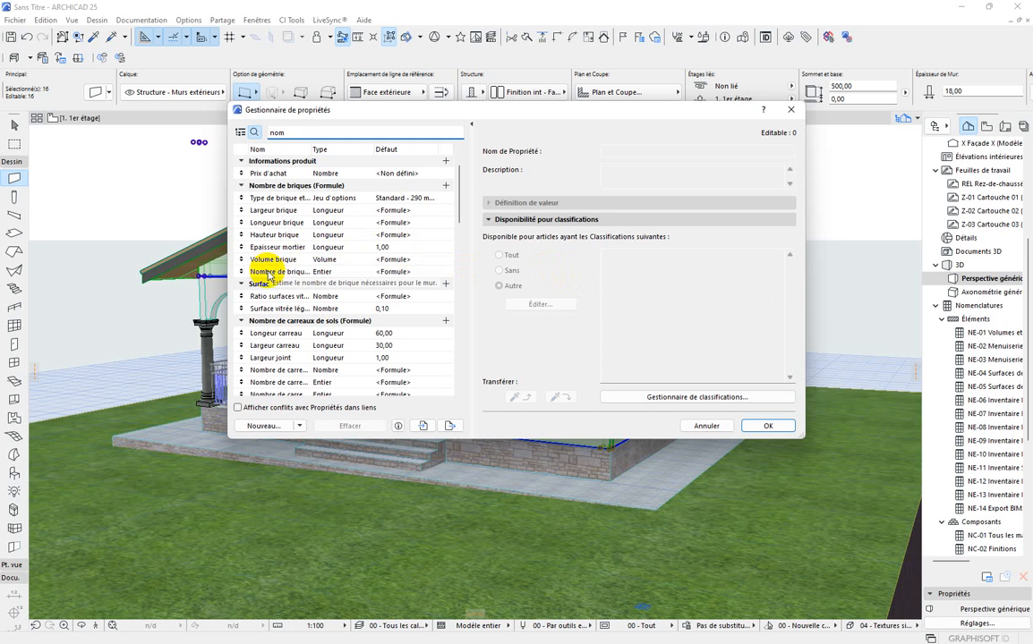
left_click(302, 273)
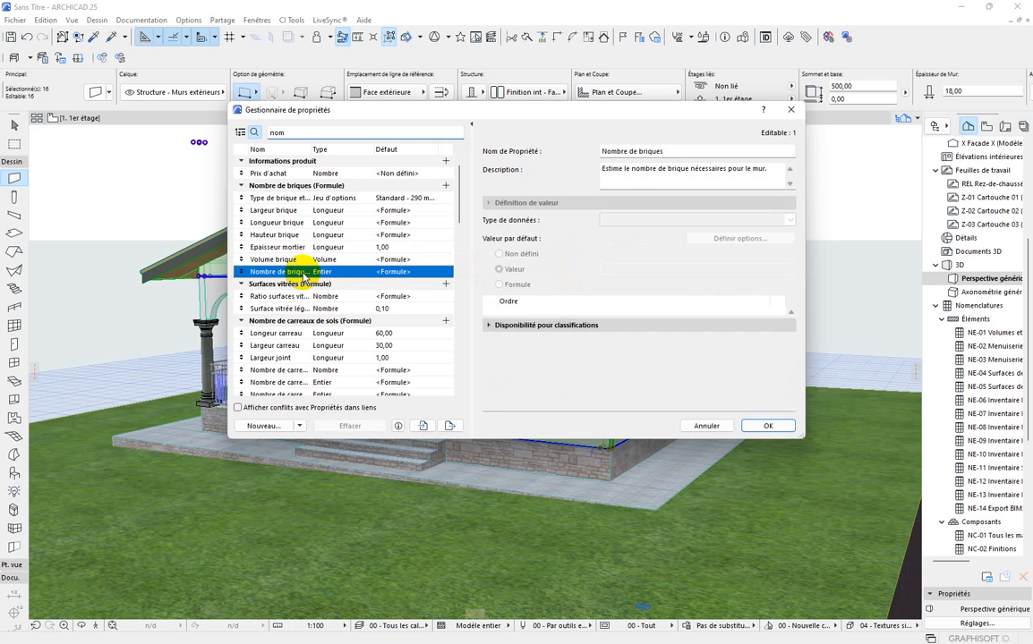
Try the Nombre data type for Nombre de briques, evaluate its formula on the selected walls, and leave the property manager.
left_click(727, 220)
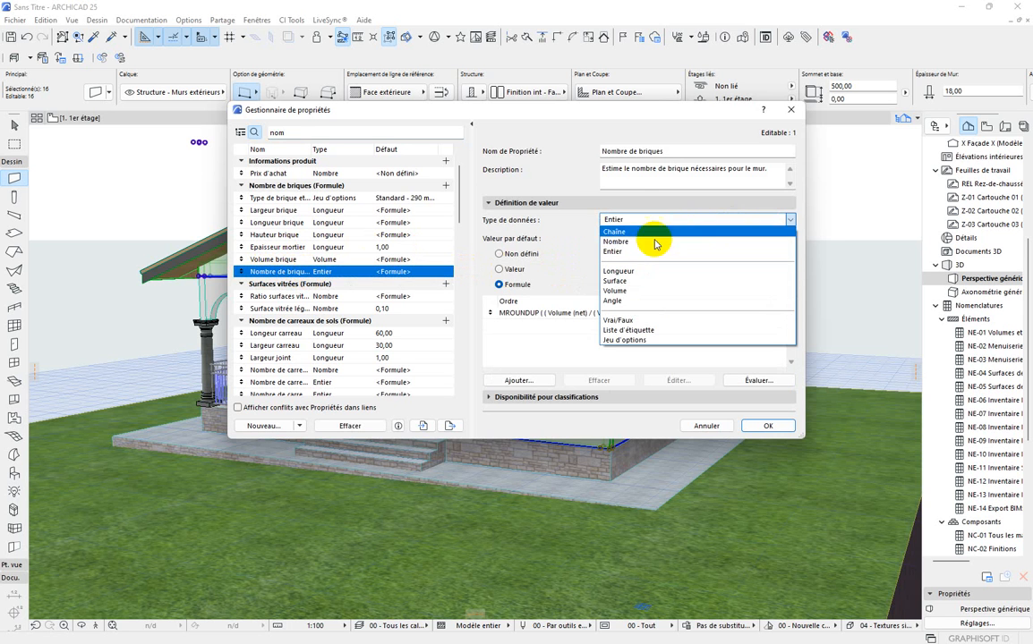
left_click(642, 242)
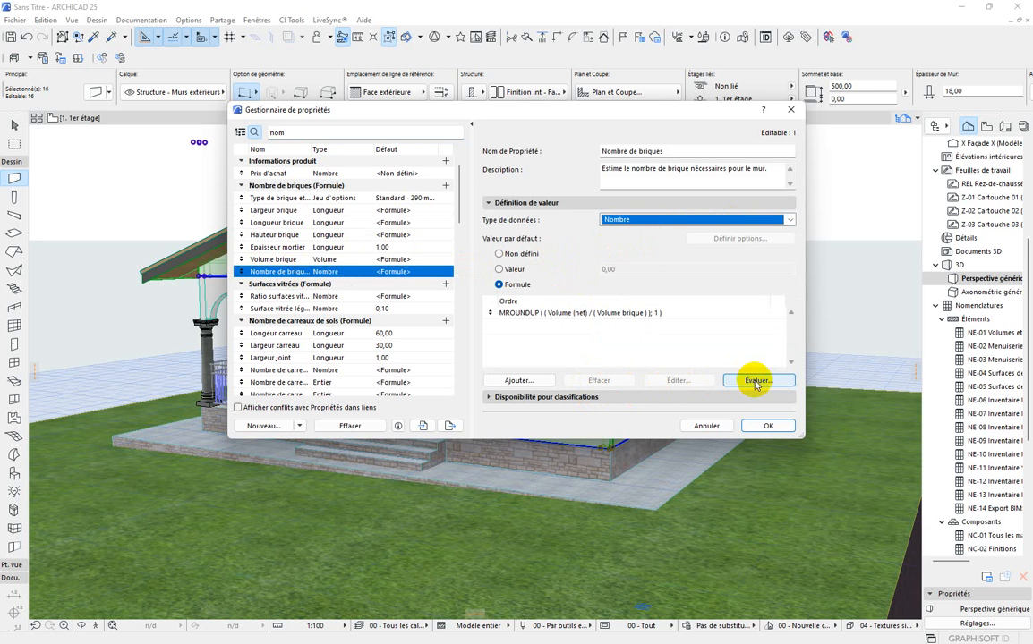
left_click(756, 382)
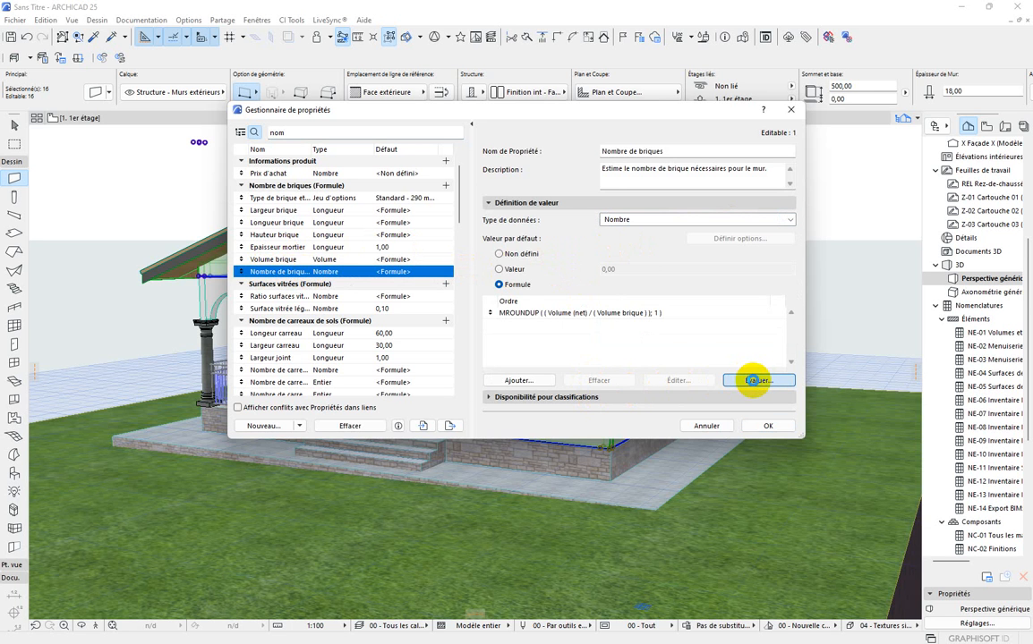
left_click(754, 380)
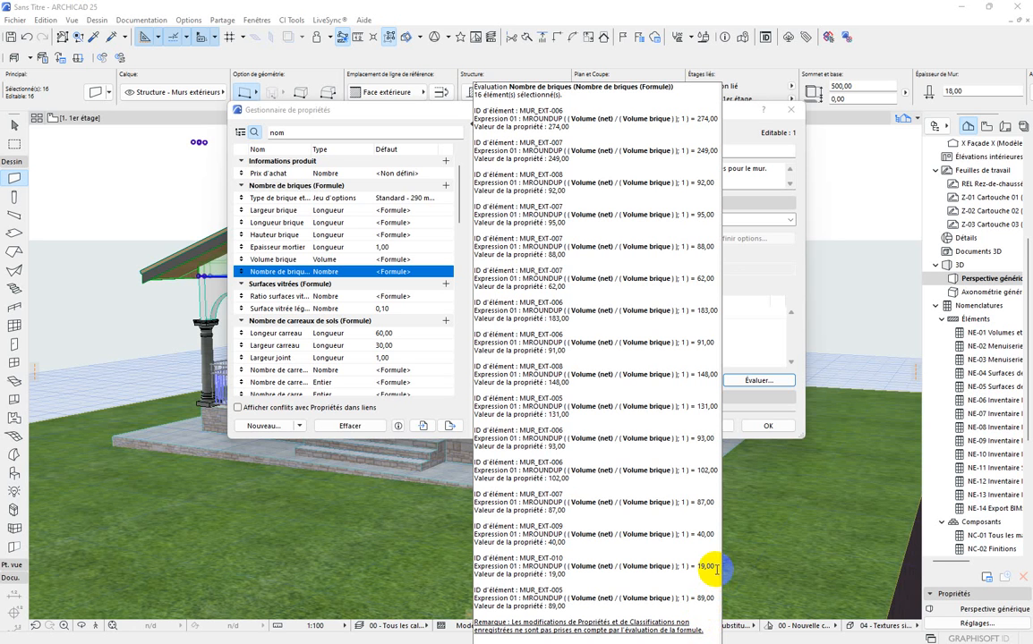
left_click(850, 419)
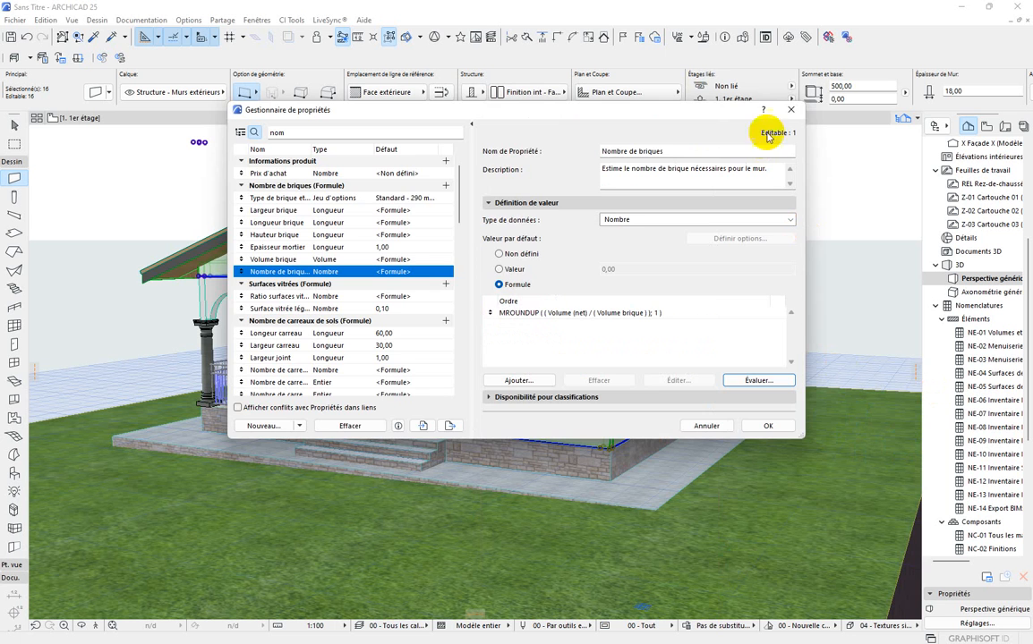
left_click(791, 109)
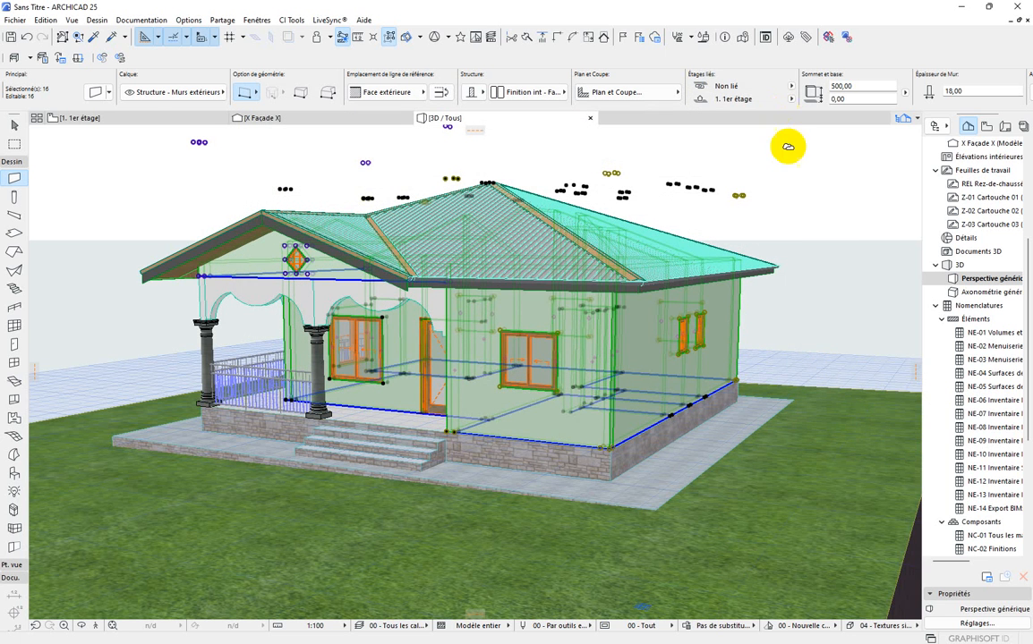
key("Escape")
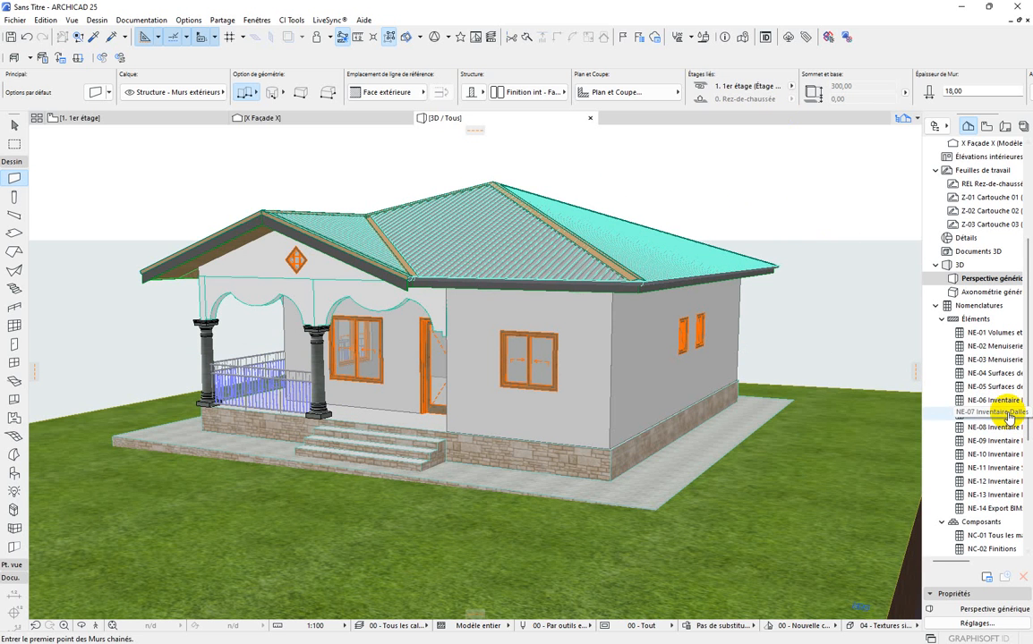
Open the NE-06 Inventaire Murs schedule from the element schedules and look through its list of walls.
left_click(1006, 400)
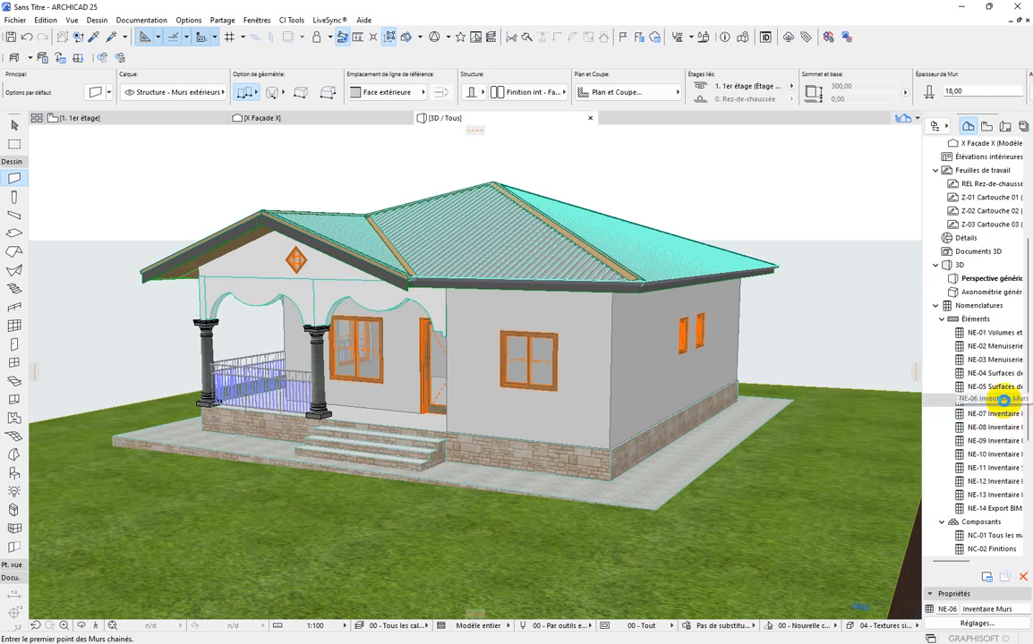
double_click(1004, 400)
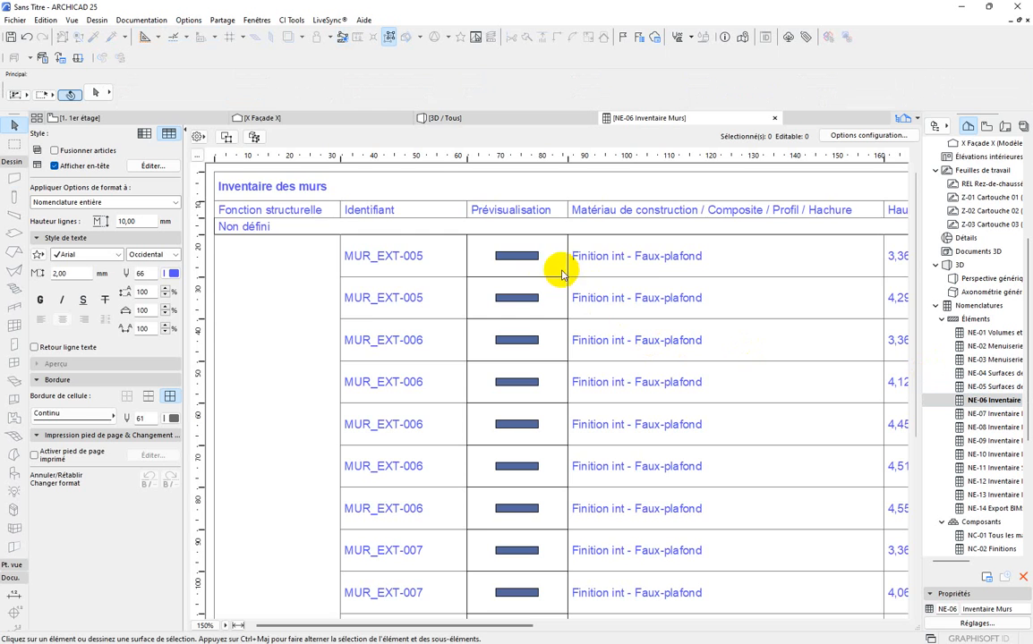
scroll(535, 260, "down", 3)
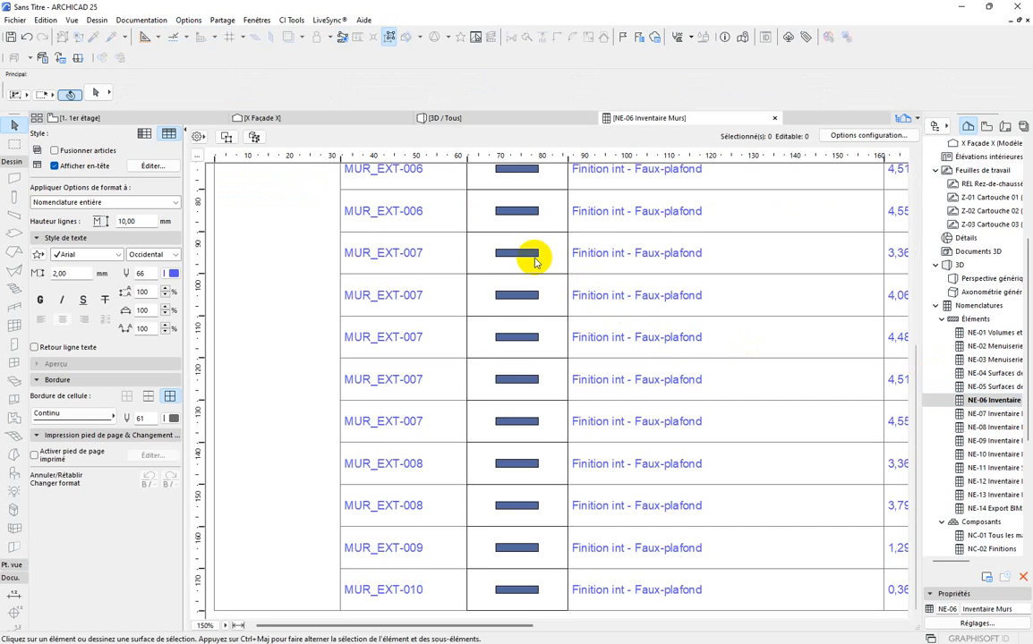
scroll(530, 419, "up", 5)
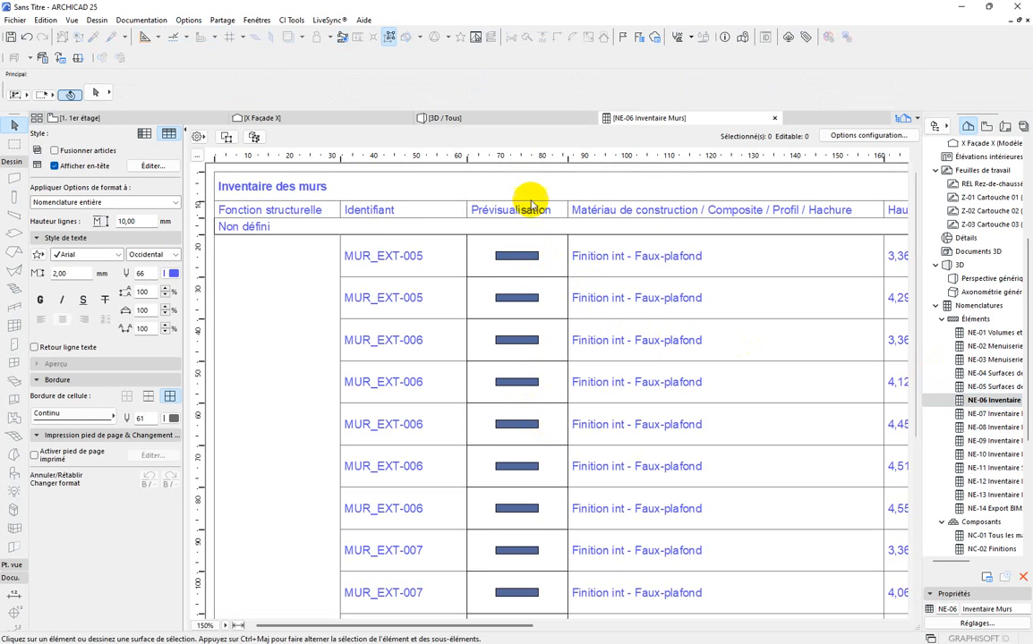
scroll(512, 428, "down", 5)
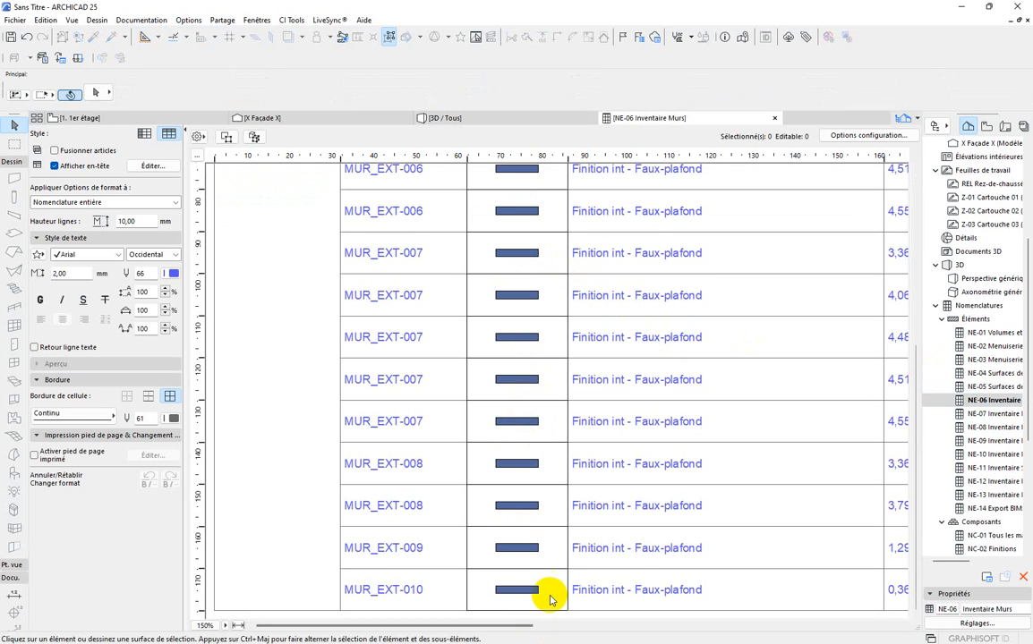
Examine the wall schedule's columns, from height, thickness, area and net volume to position and fire rating, across all wall rows.
left_click_drag(522, 625, 656, 534)
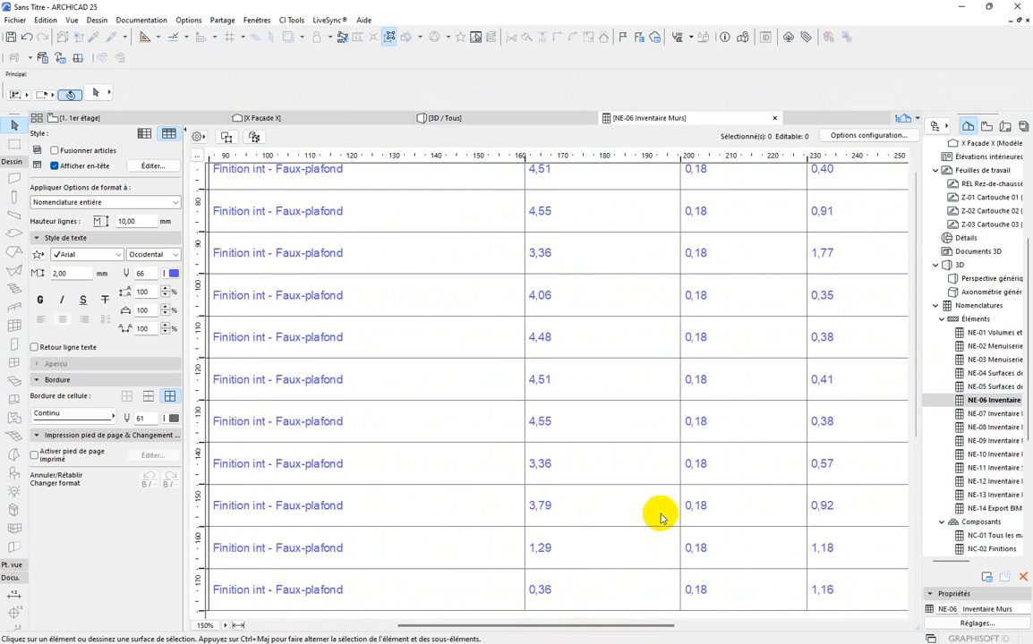
scroll(662, 516, "up", 5)
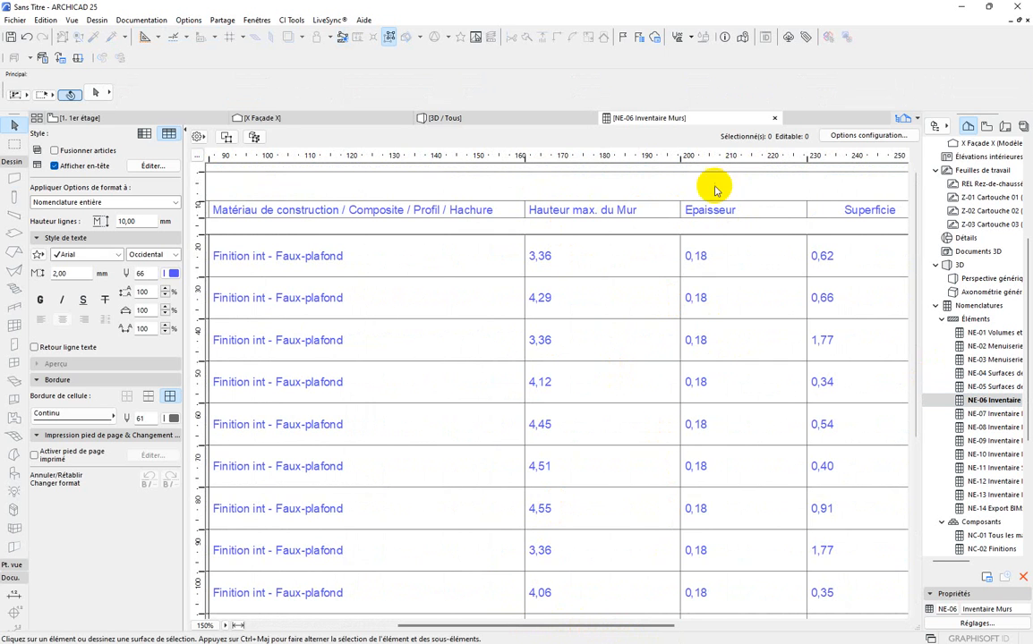
scroll(711, 268, "down", 3)
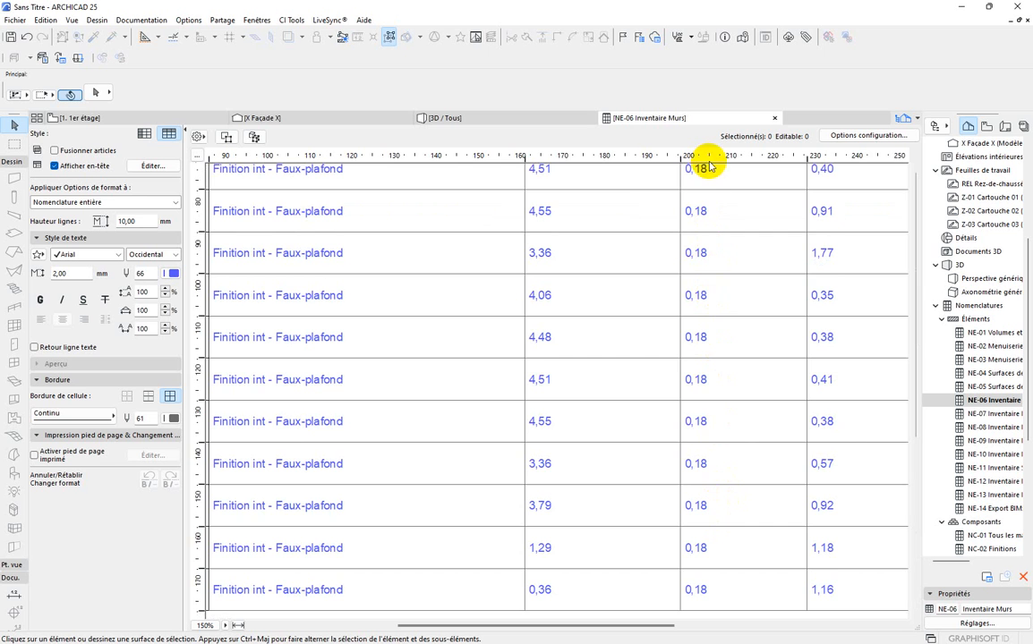
scroll(709, 167, "up", 3)
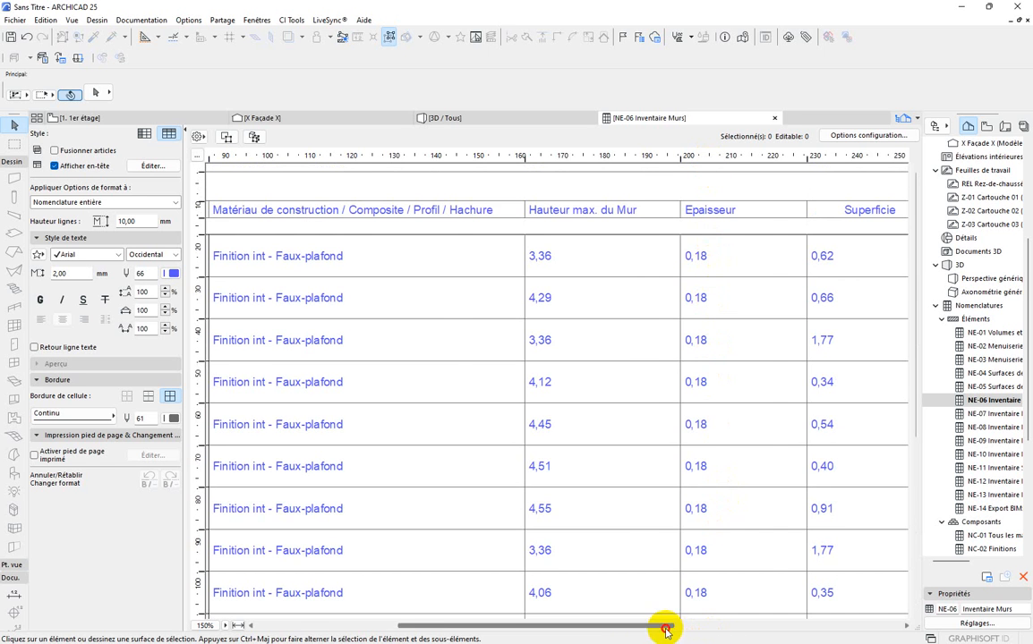
left_click_drag(667, 631, 748, 626)
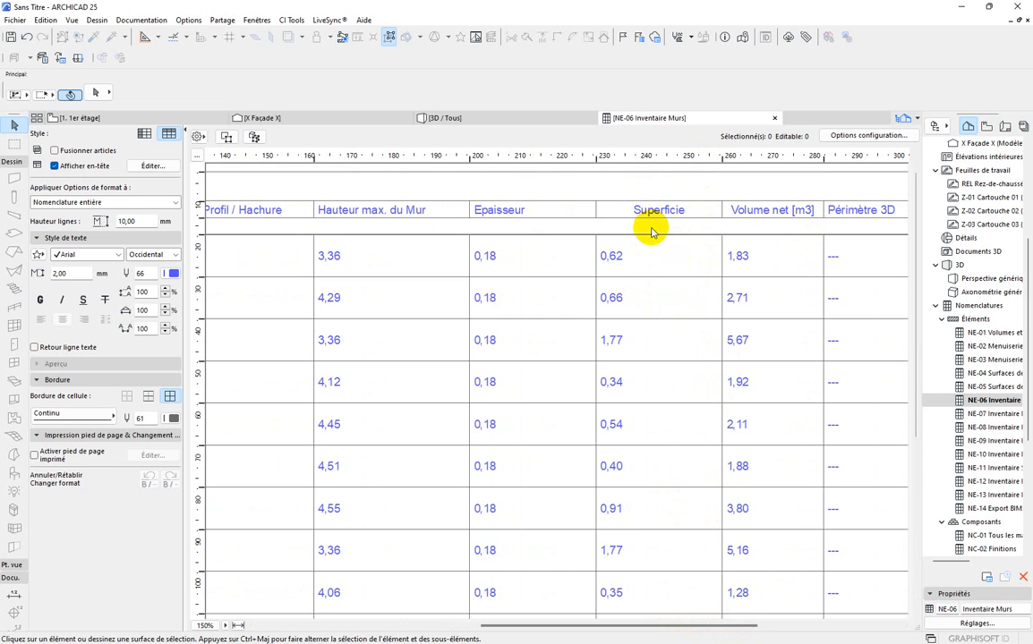
scroll(651, 233, "down", 5)
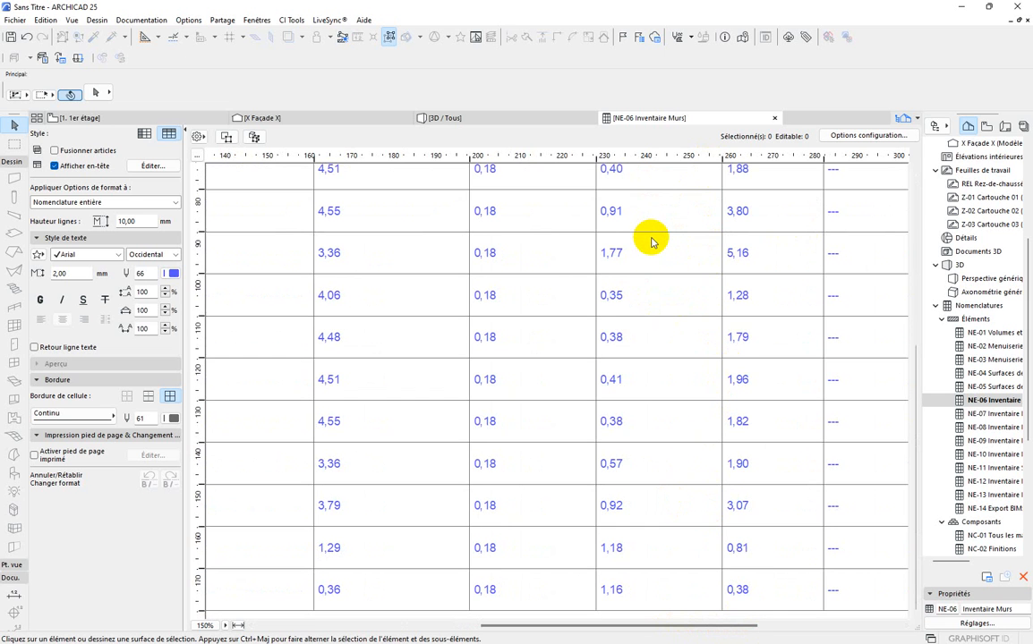
scroll(650, 242, "up", 5)
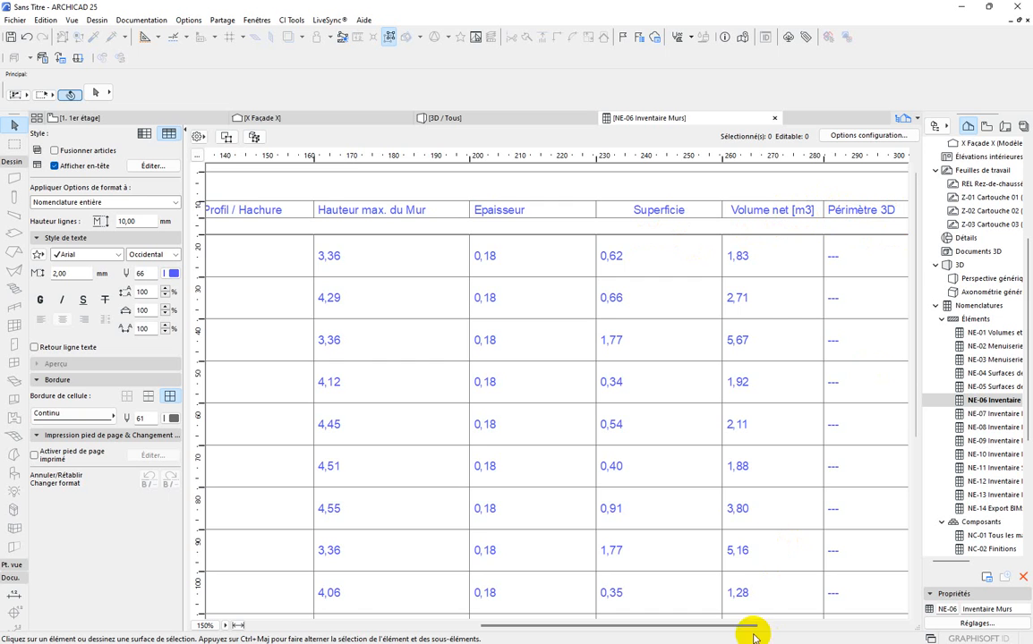
left_click_drag(749, 630, 449, 612)
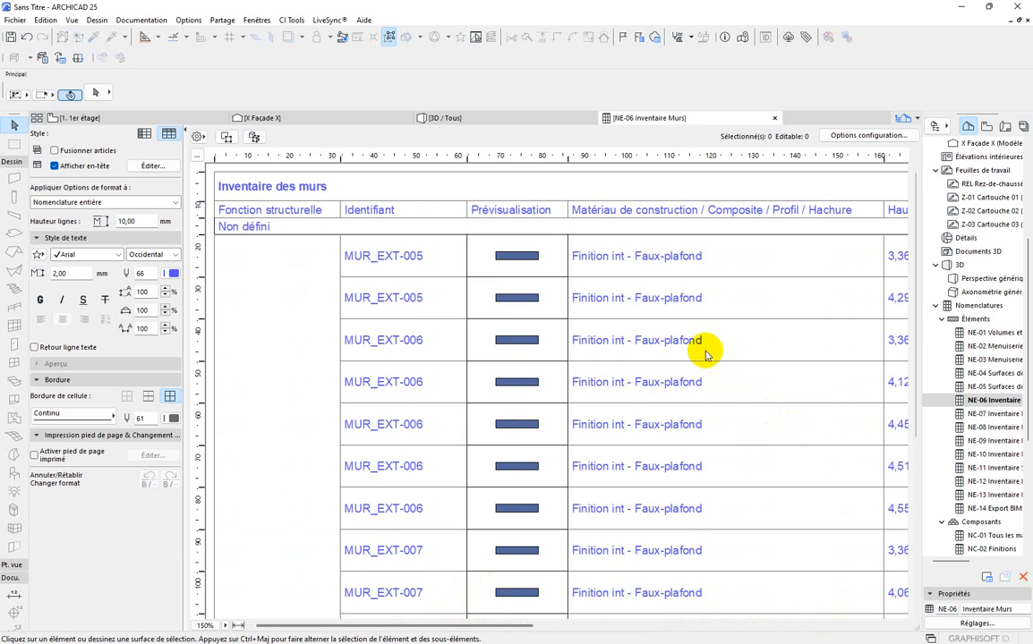
scroll(705, 355, "down", 5)
left_click_drag(522, 627, 912, 627)
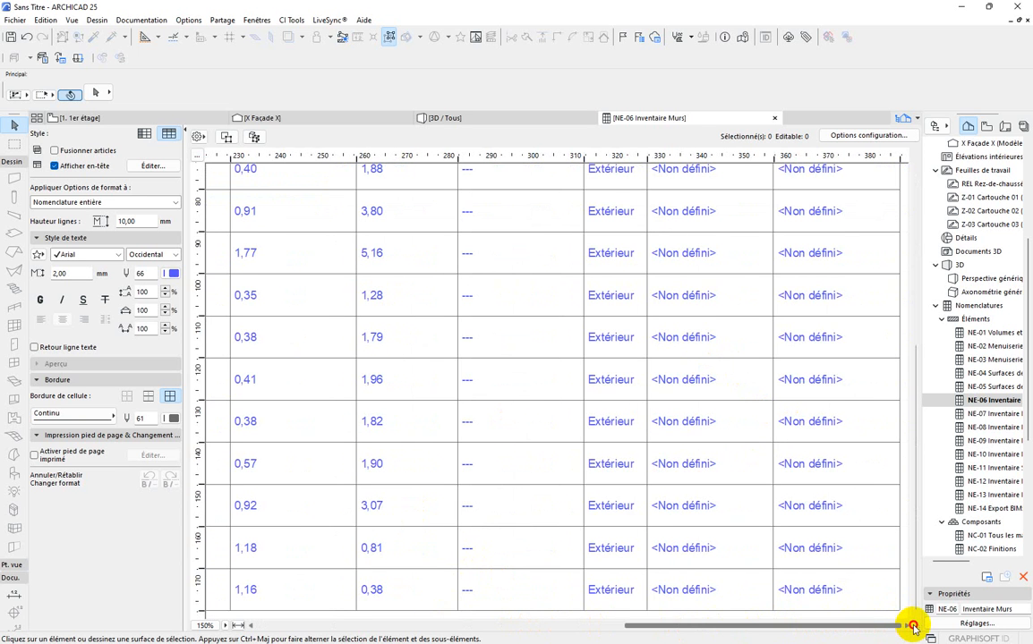
scroll(866, 486, "up", 7)
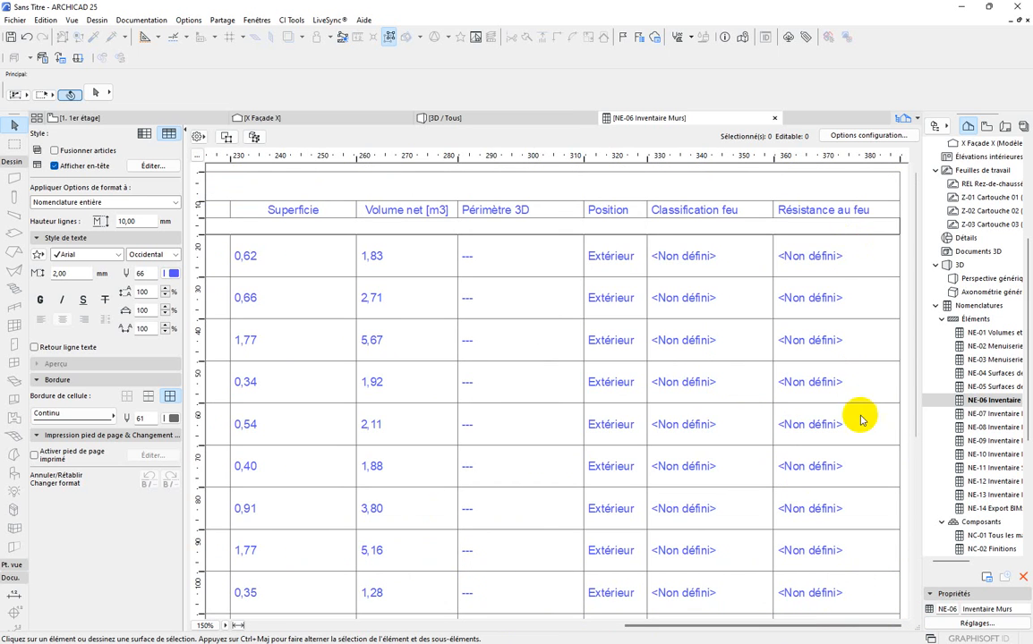
left_click_drag(857, 626, 350, 624)
scroll(811, 170, "down", 5)
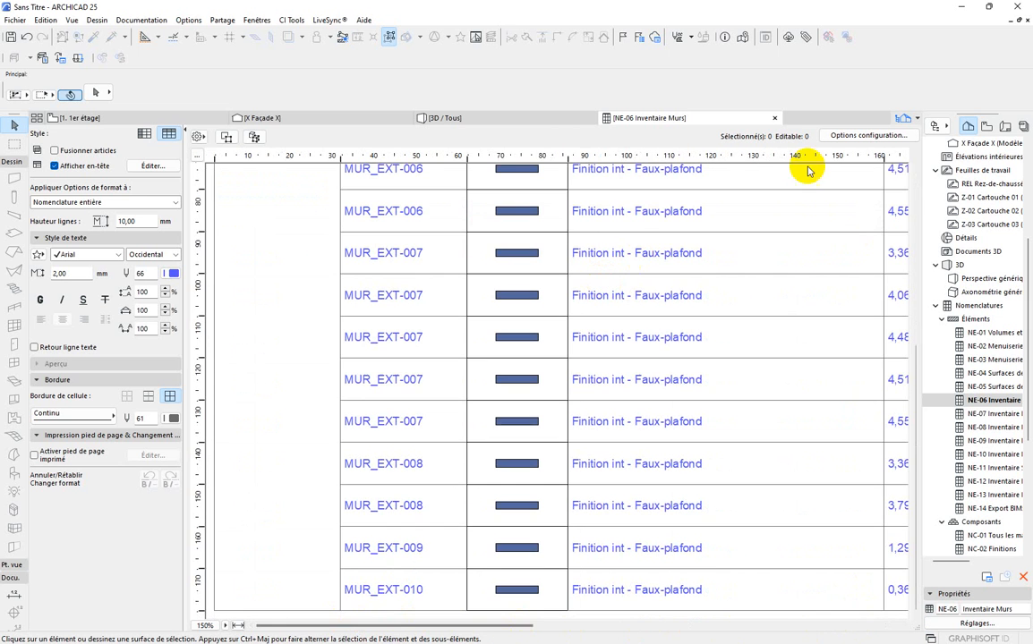
Open the wall schedule's scheme settings and remove the Résistance au feu, Classification feu, Position and Périmètre 3D fields.
left_click(880, 136)
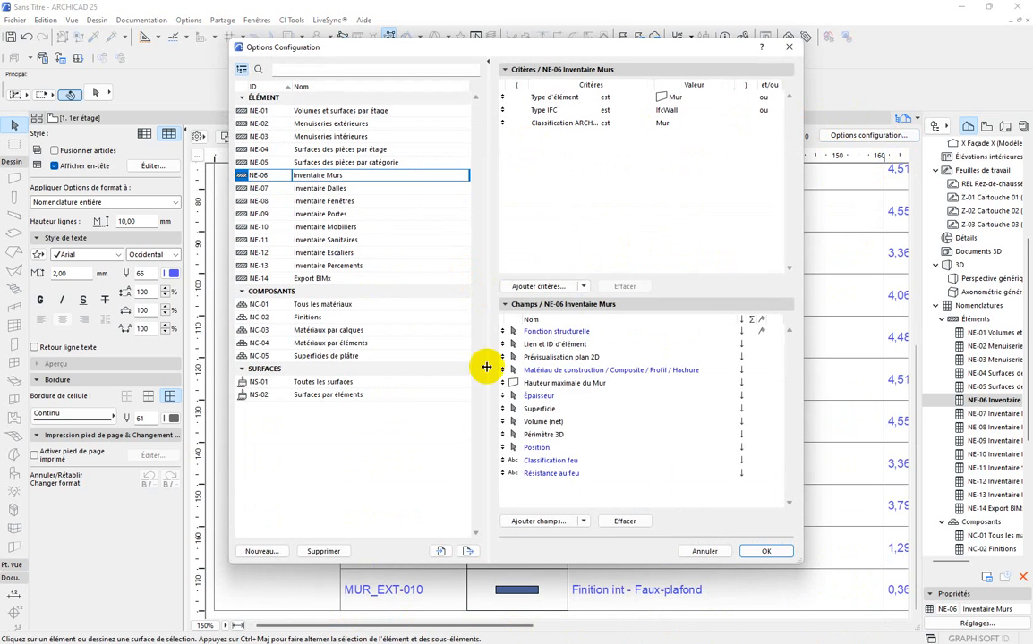
left_click(547, 474)
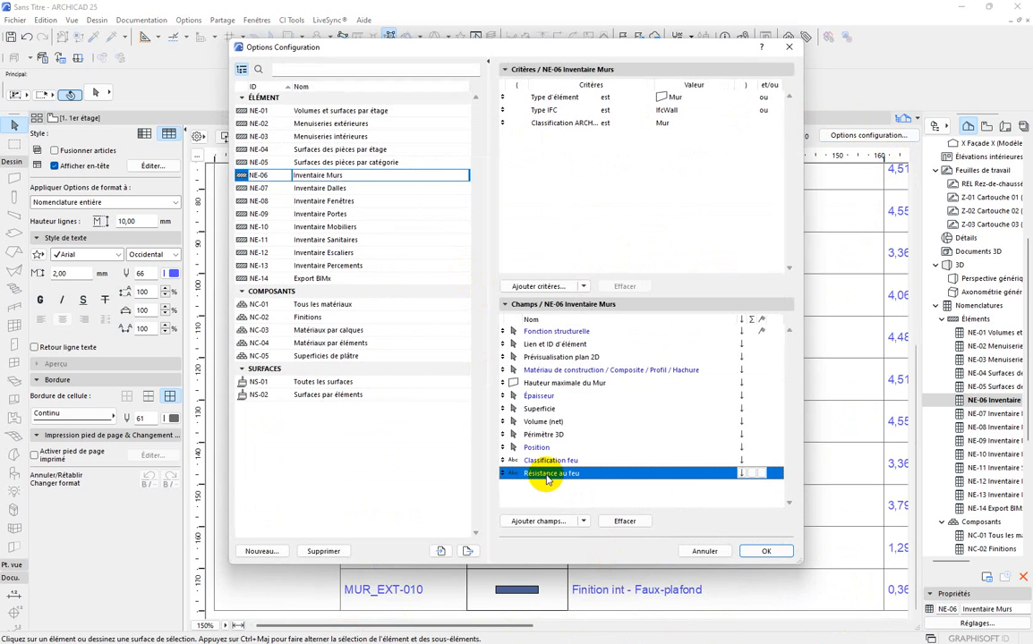
left_click(626, 523)
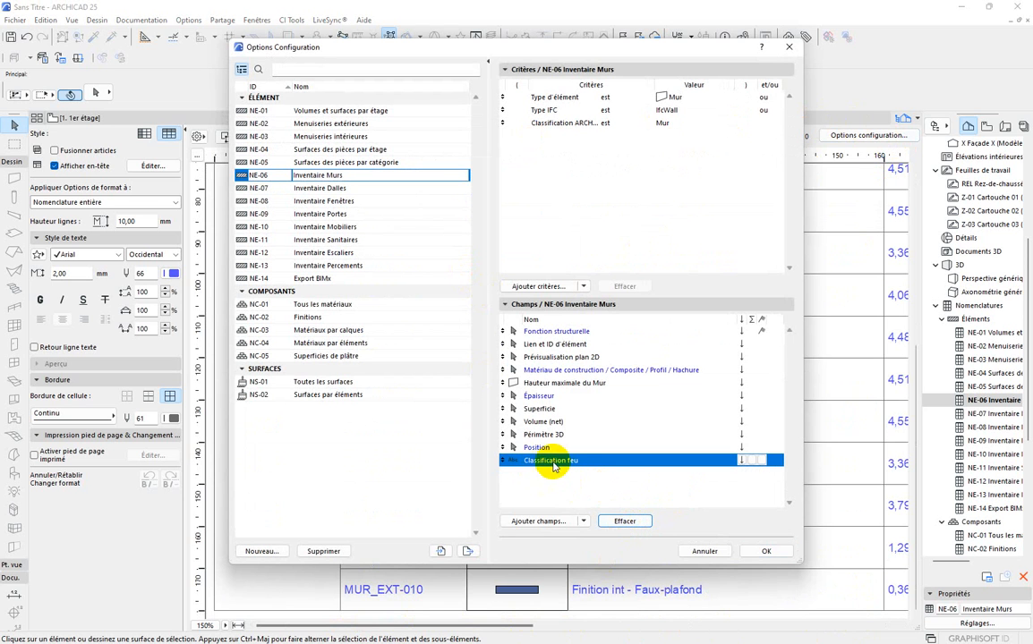
left_click(625, 520)
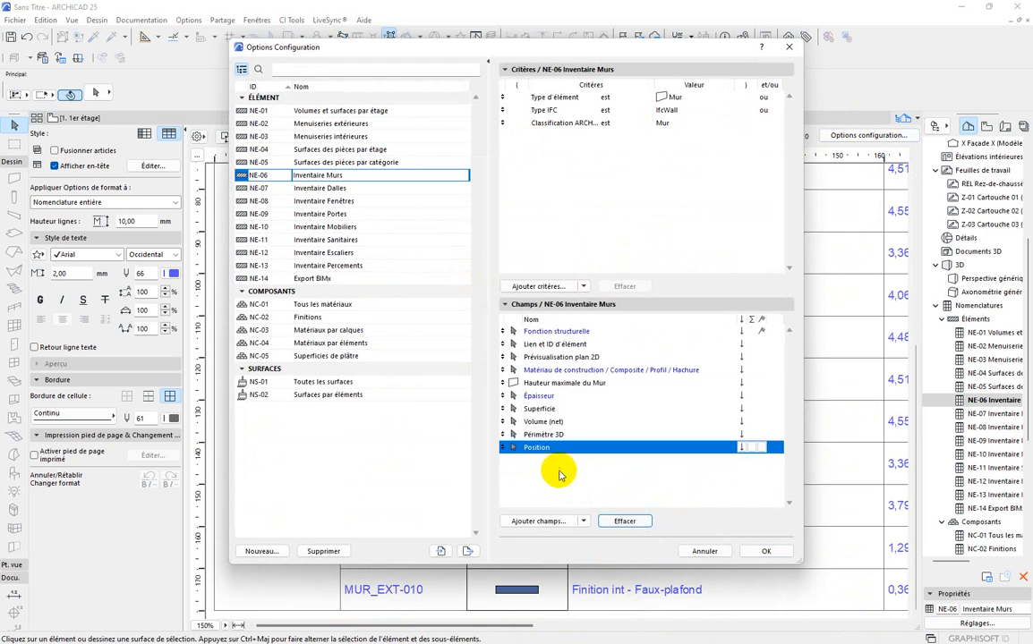
left_click(625, 520)
left_click(625, 520)
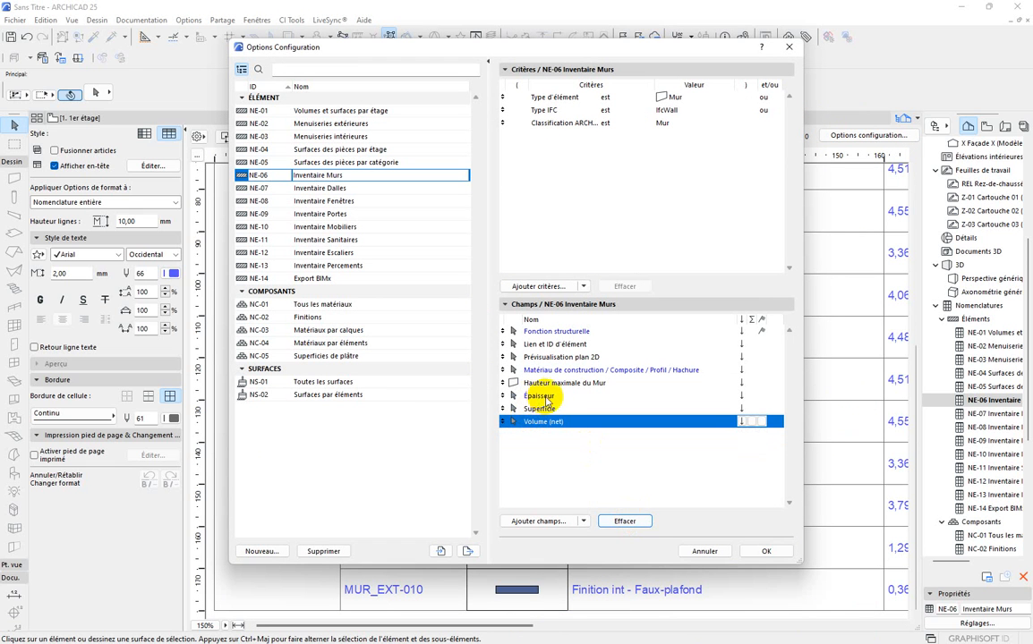
Remove the Matériau de construction / Composite / Profil / Hachure and Fonction structurelle fields from the wall schedule.
left_click(572, 371)
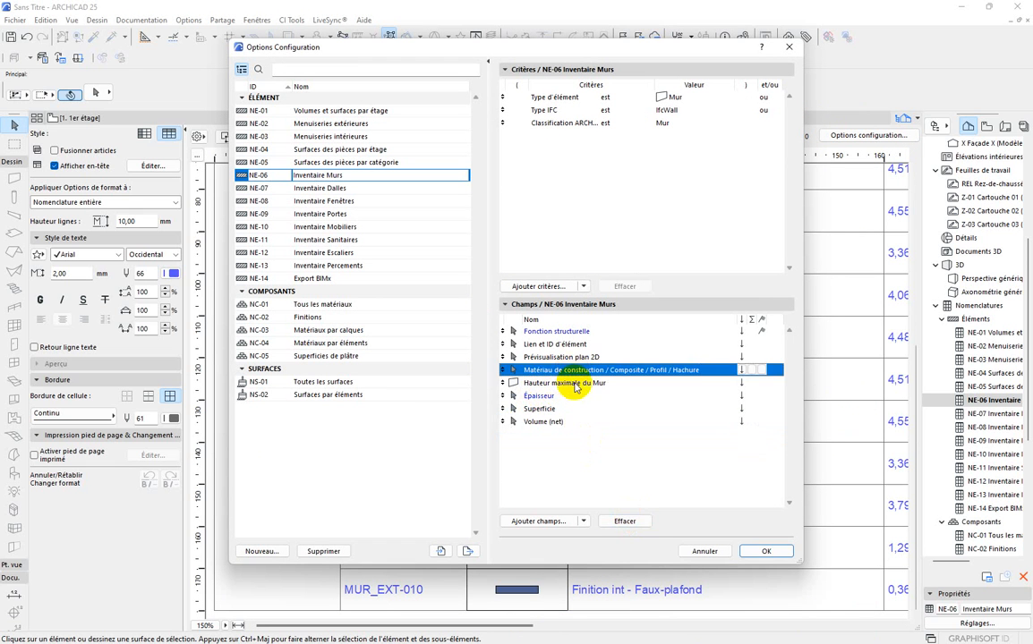
left_click(624, 523)
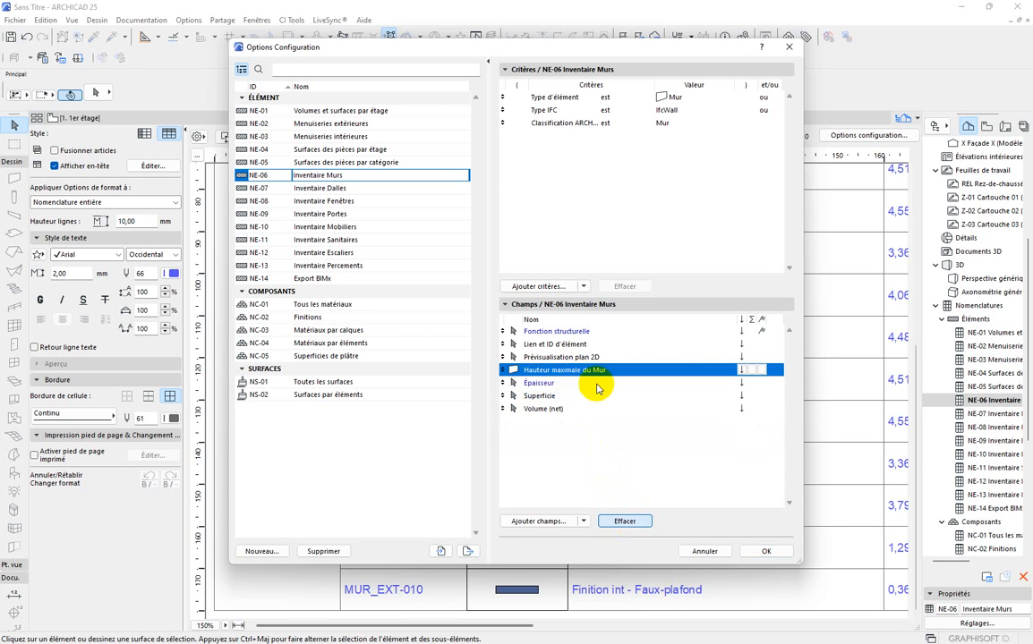
left_click(566, 332)
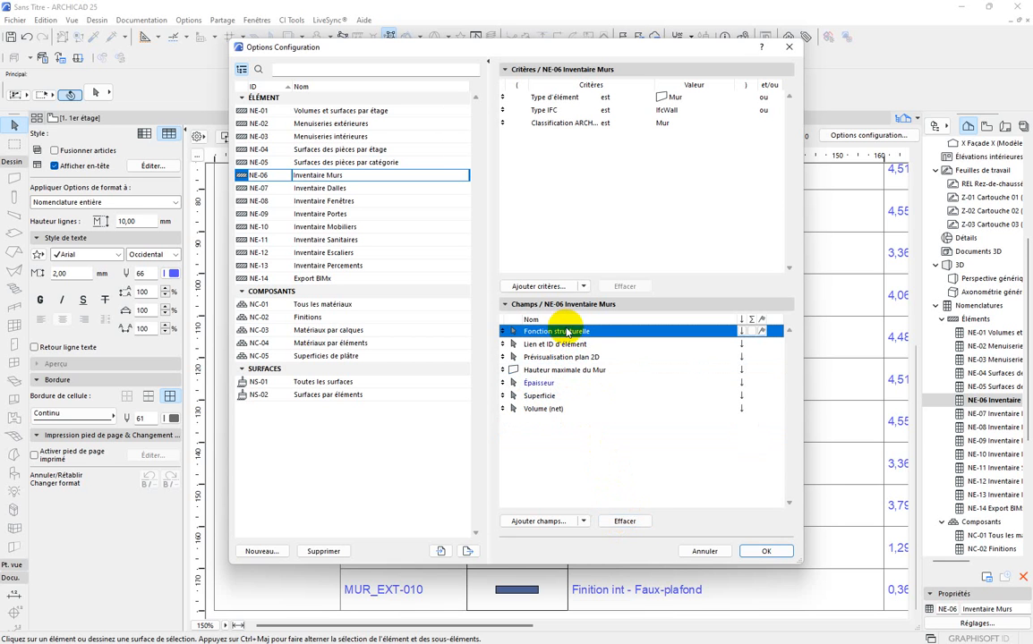
left_click(623, 522)
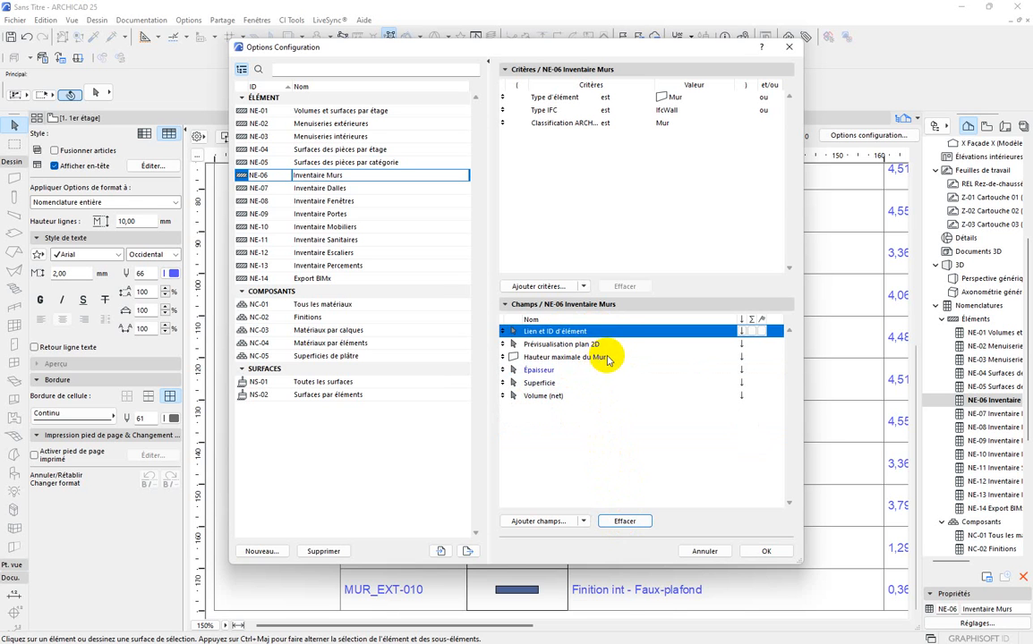
left_click(561, 426)
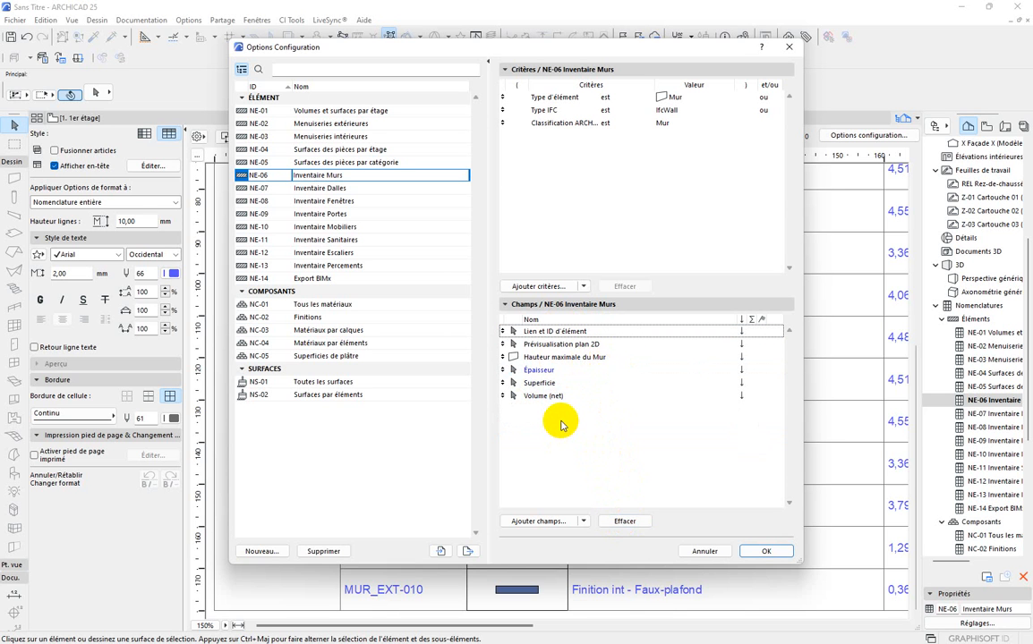
Search the available fields for "bri" and add Nombre de briques to the wall schedule.
left_click(537, 521)
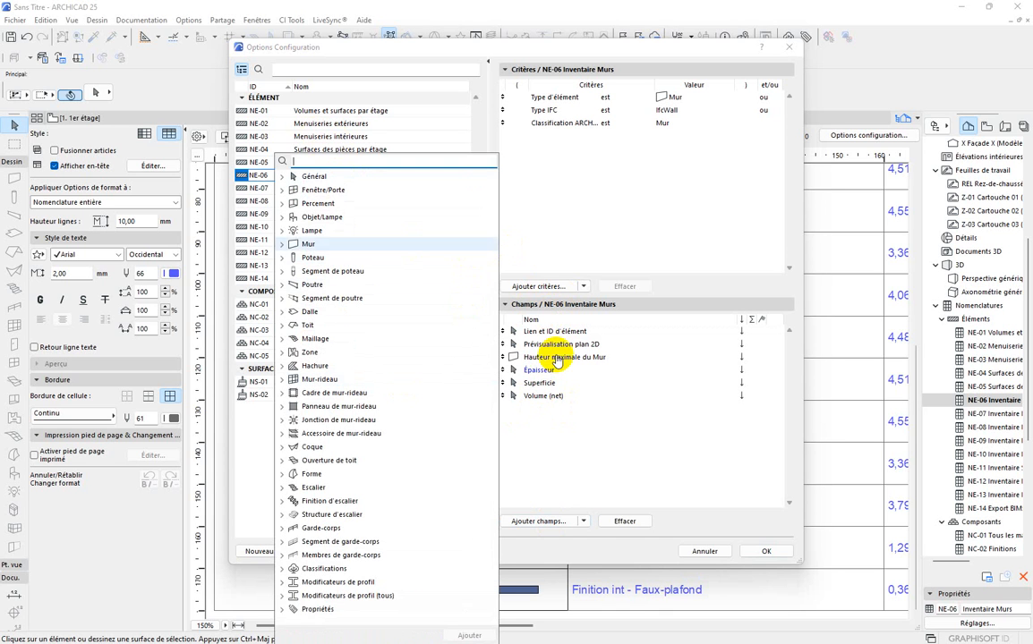
left_click(592, 249)
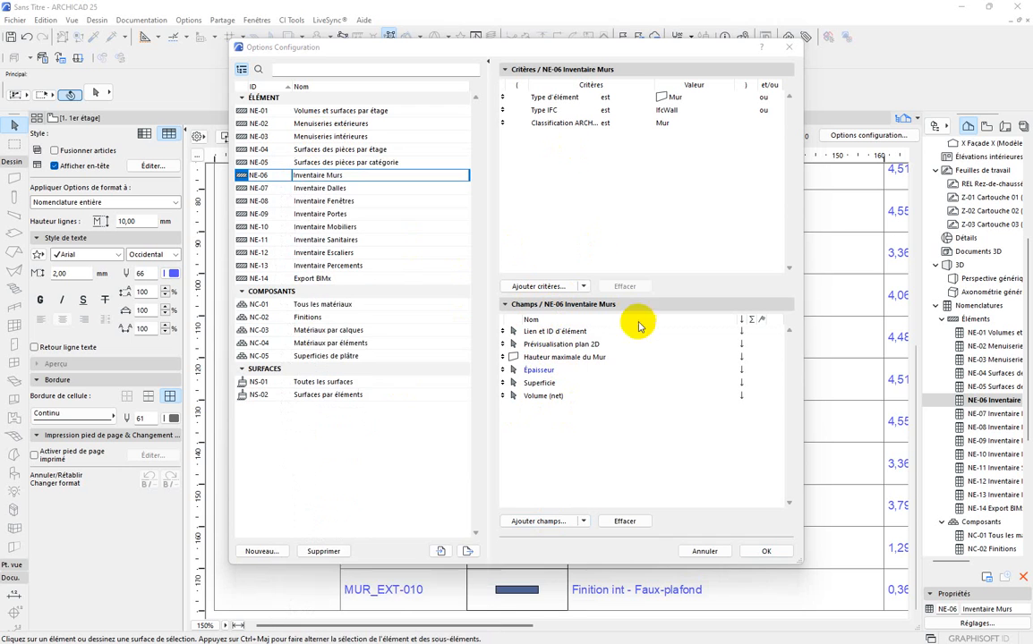
left_click(540, 521)
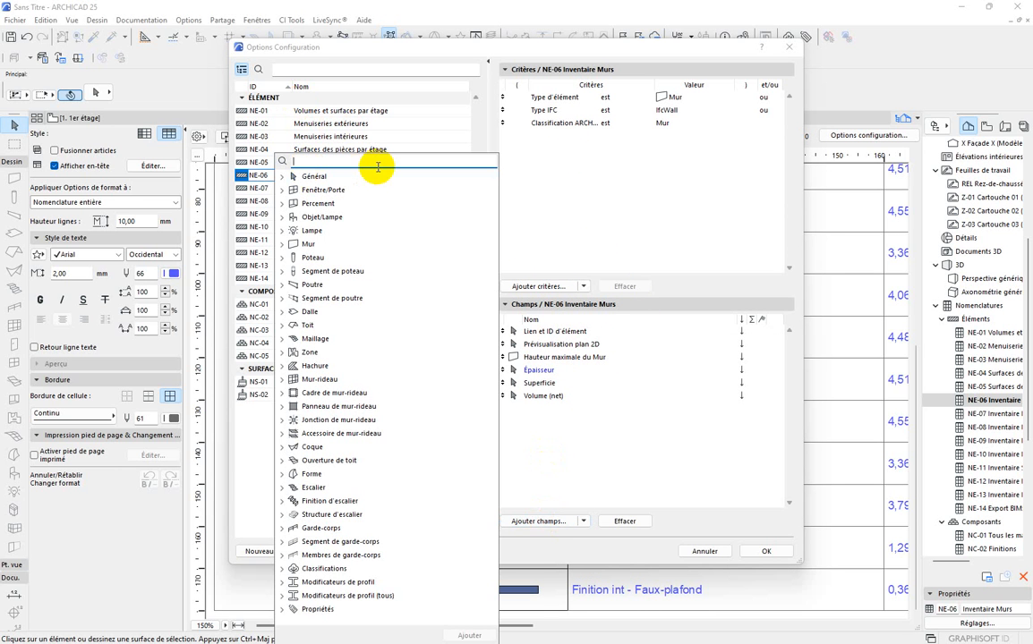
type("bri")
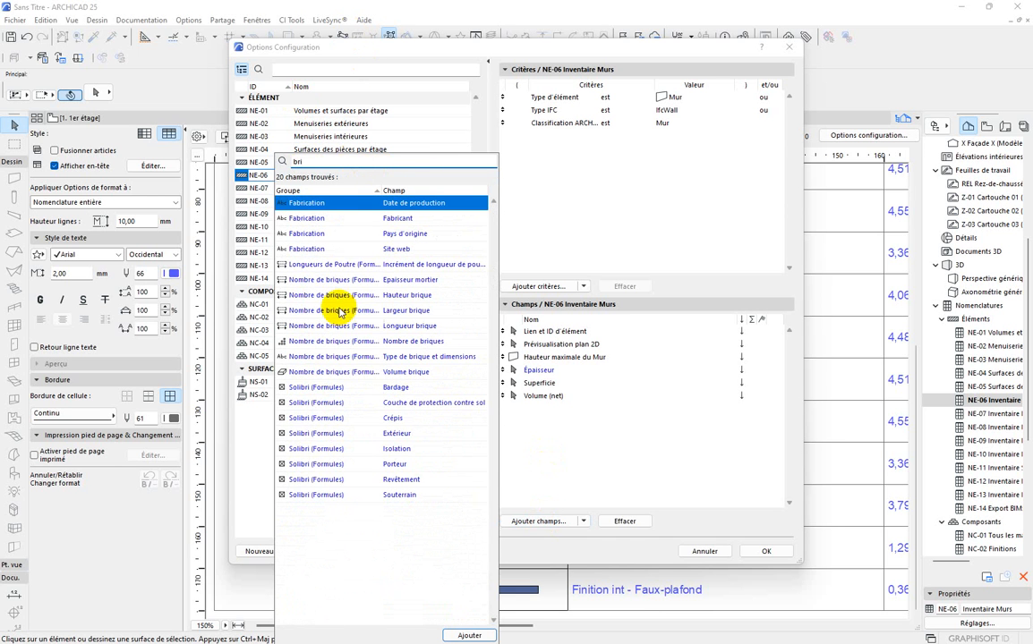
left_click(313, 343)
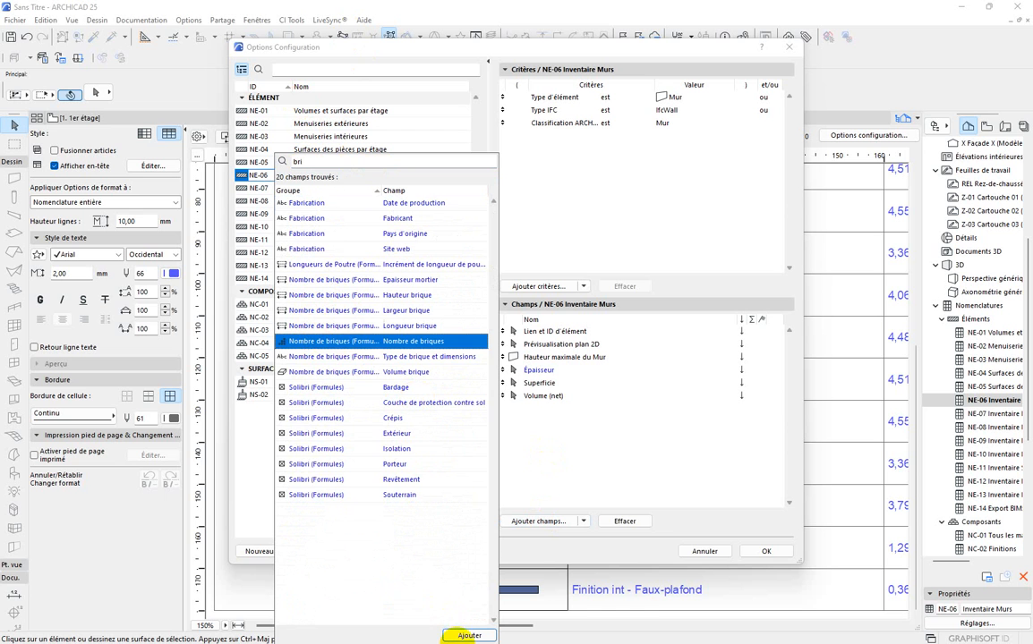
left_click(462, 635)
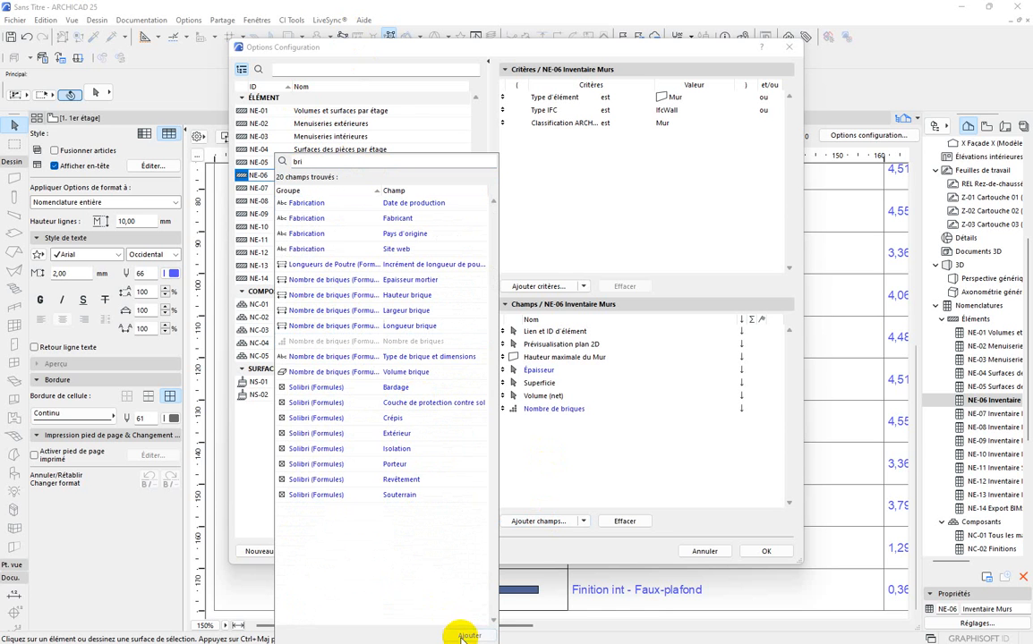
left_click(634, 436)
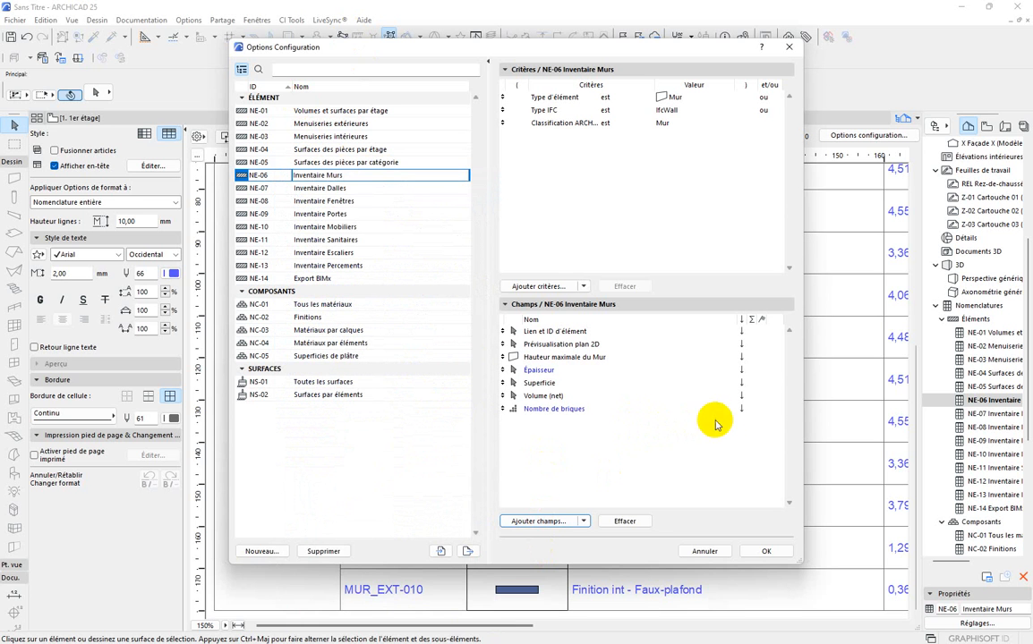
Turn on the sum for the Nombre de briques field and apply the scheme settings to the schedule.
left_click(742, 410)
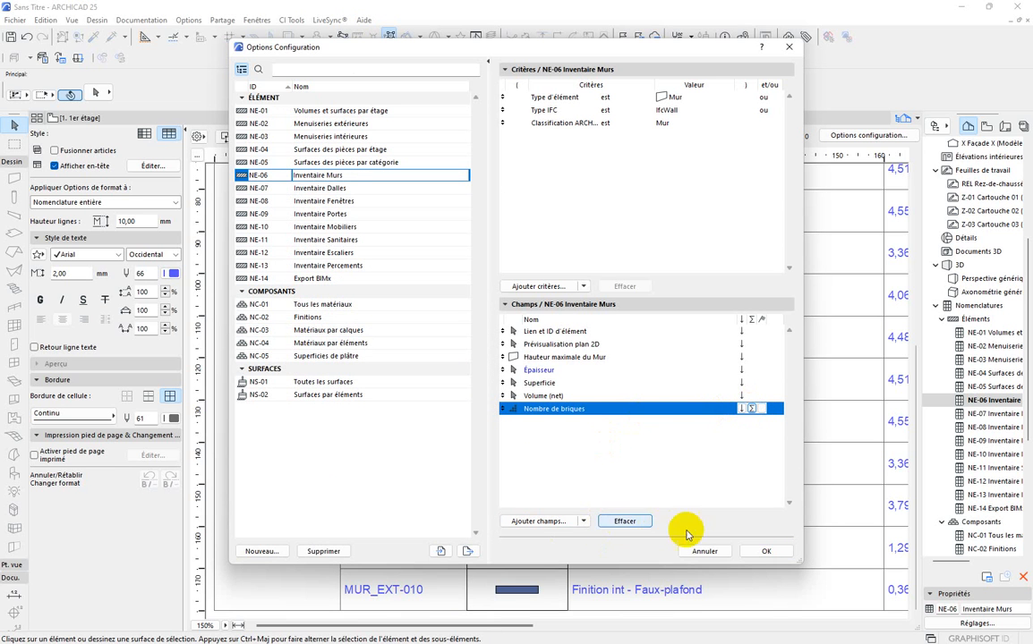
left_click(762, 551)
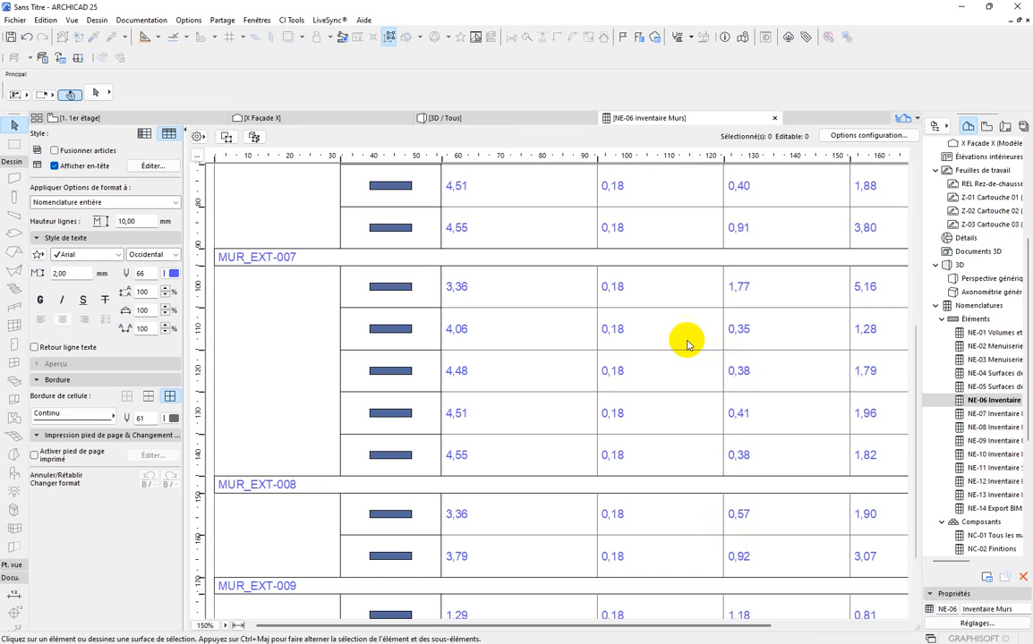
Examine each wall's Nombre de briques value and the column's total in the wall schedule, comparing them with the wall IDs.
scroll(462, 352, "down", 3)
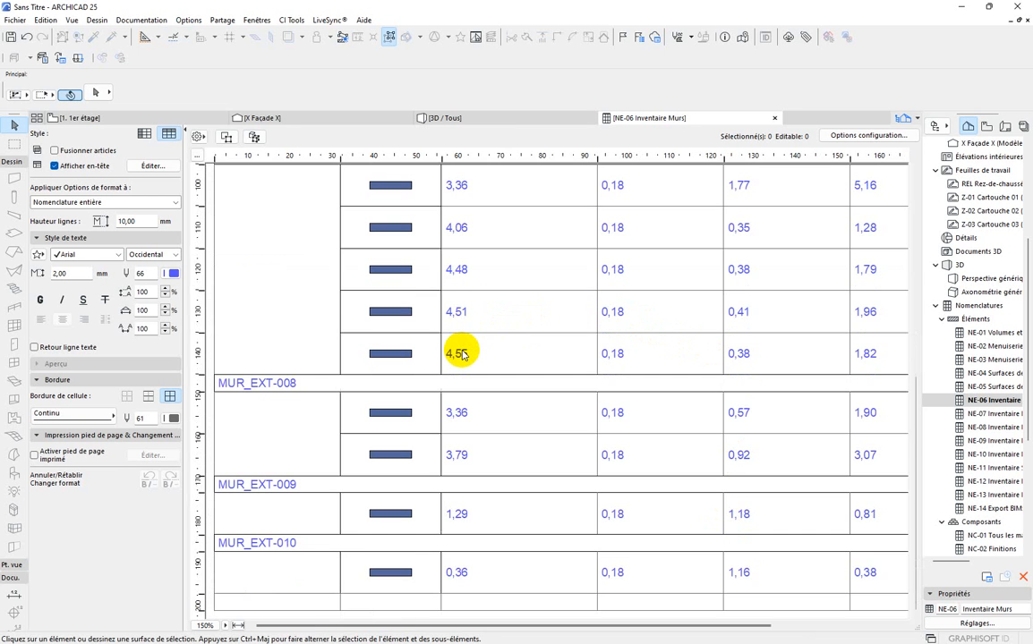
scroll(463, 354, "up", 12)
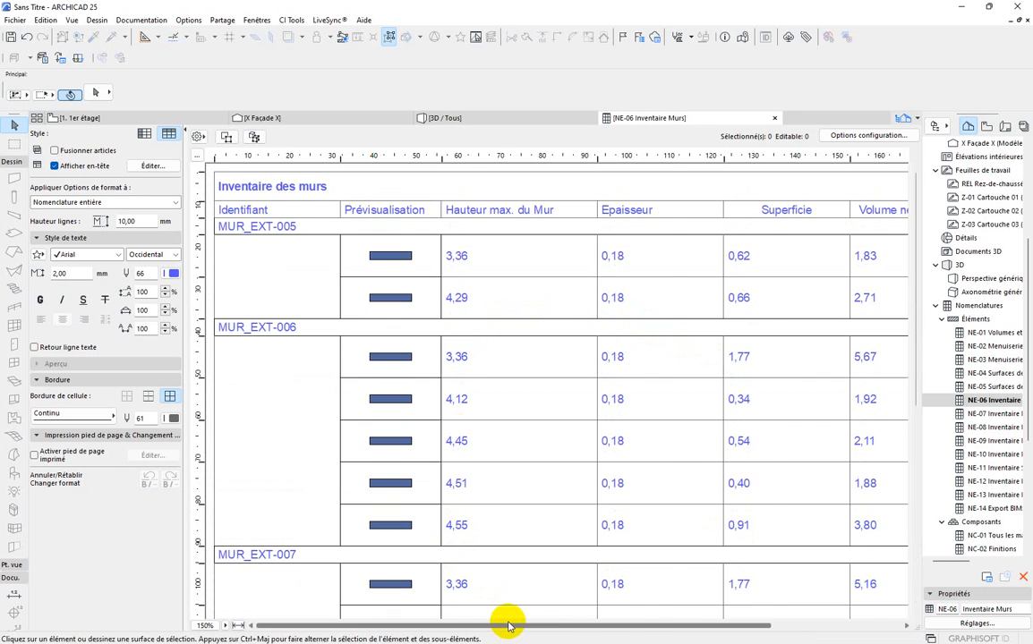
left_click_drag(512, 625, 682, 622)
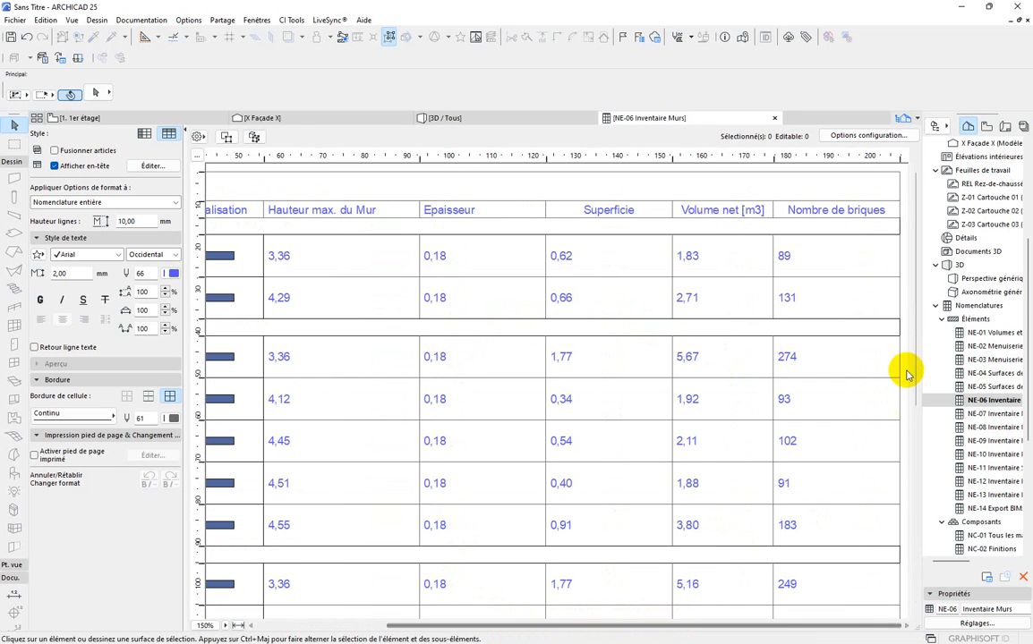
left_click_drag(915, 360, 907, 579)
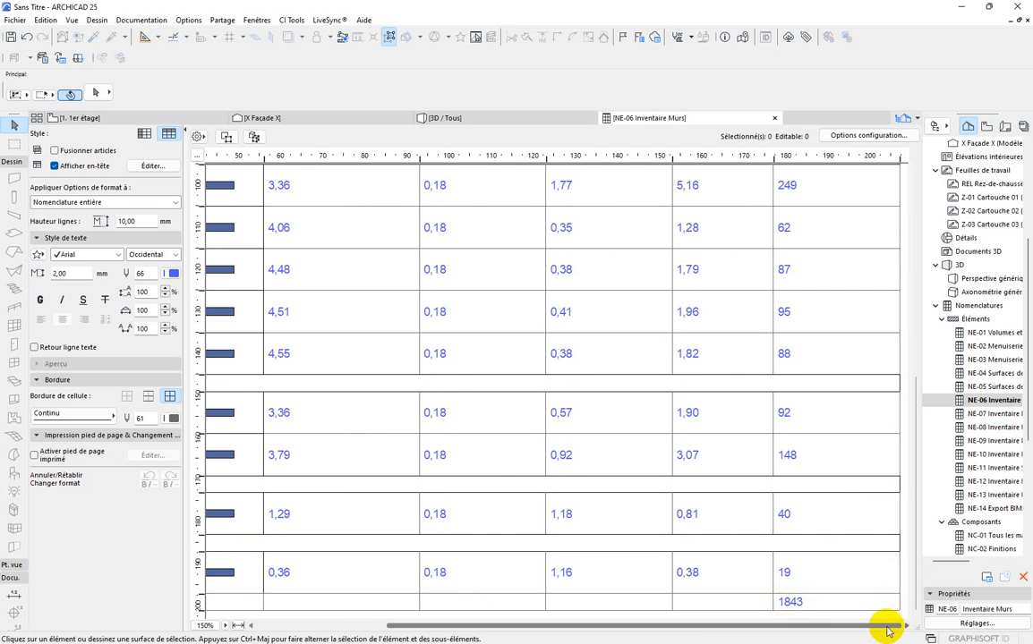
mouse_move(884, 629)
left_mouse_down()
mouse_move(687, 626)
mouse_move(904, 625)
left_mouse_up()
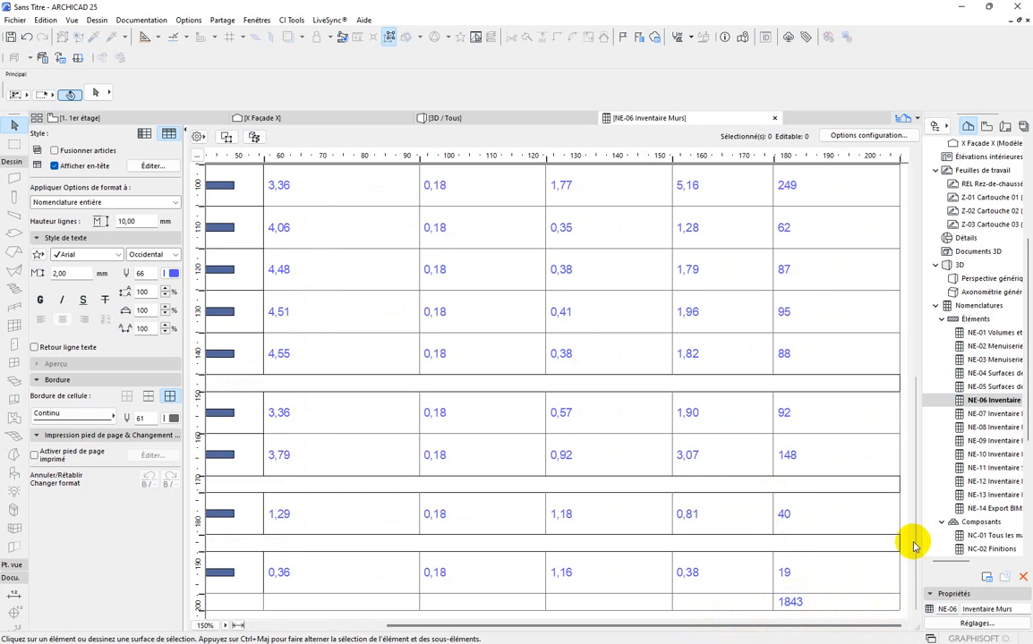
left_click(915, 399)
left_click_drag(914, 399, 918, 257)
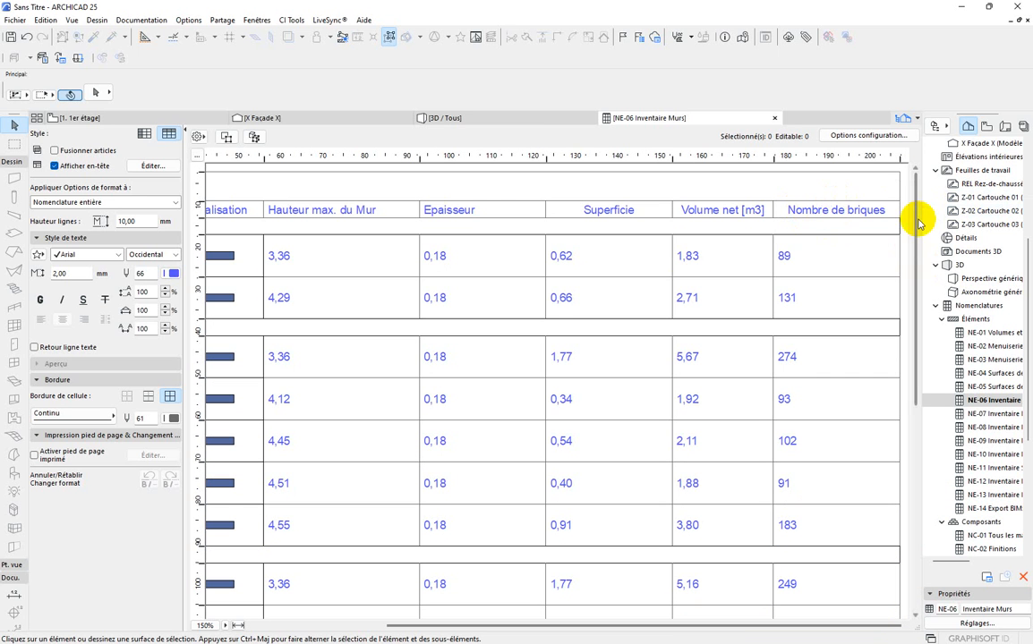
left_click_drag(915, 276, 903, 537)
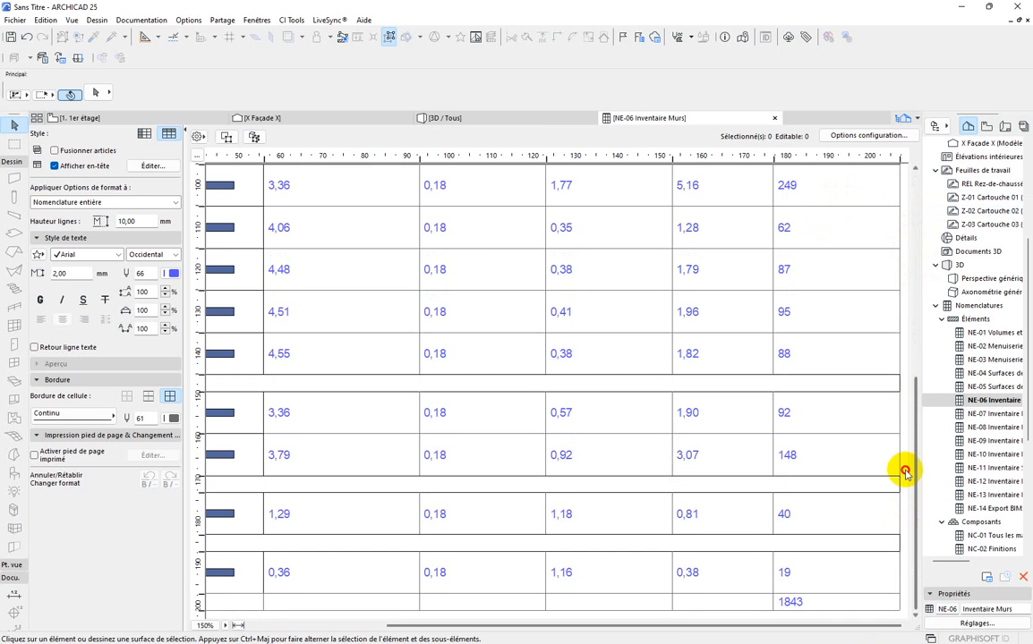
left_click(914, 210)
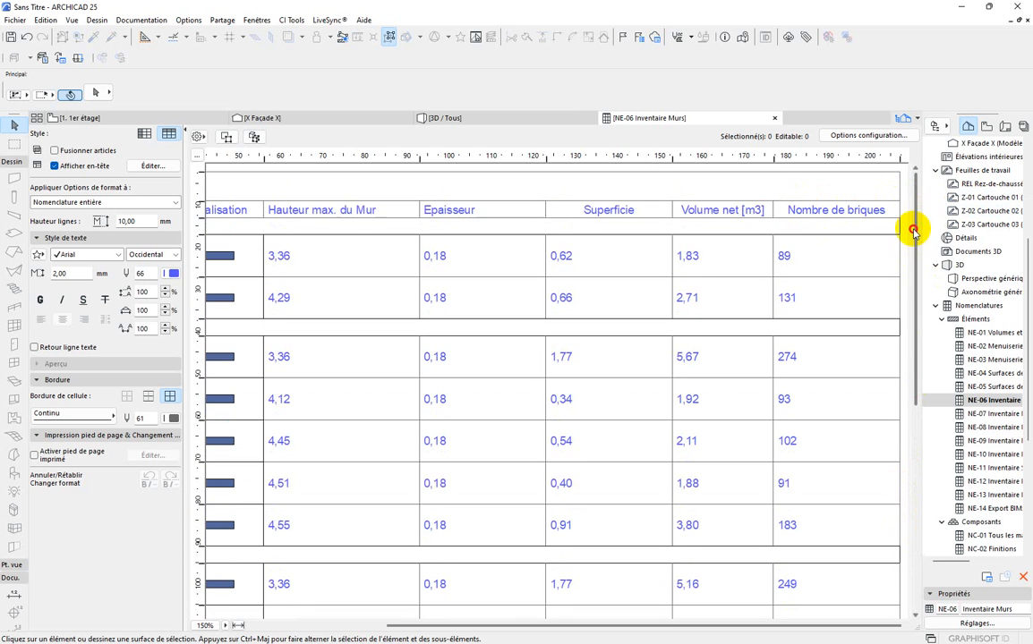
left_click_drag(915, 165, 906, 455)
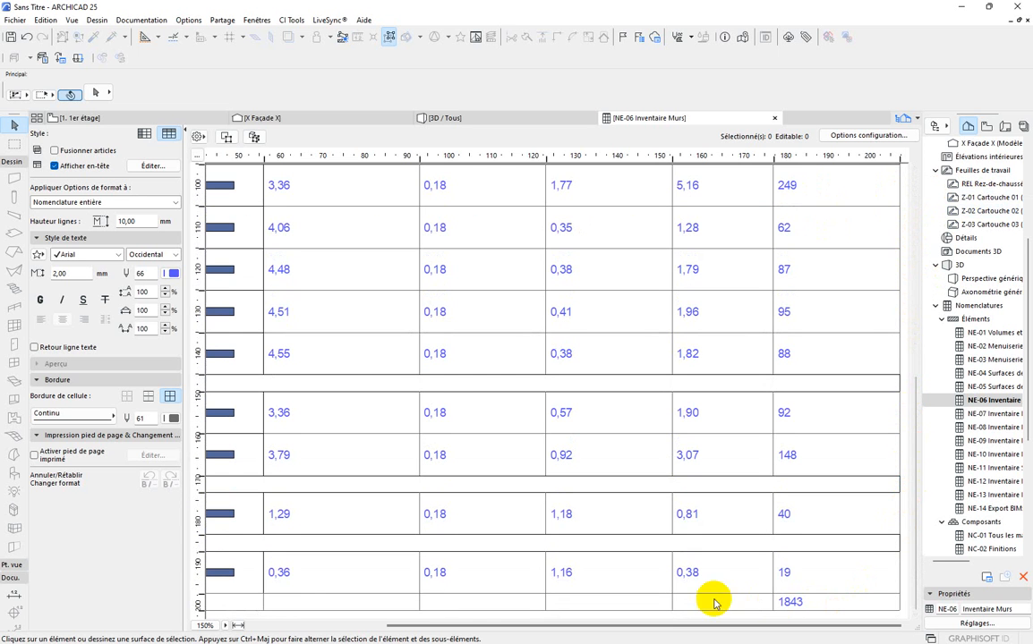
left_click_drag(754, 626, 307, 621)
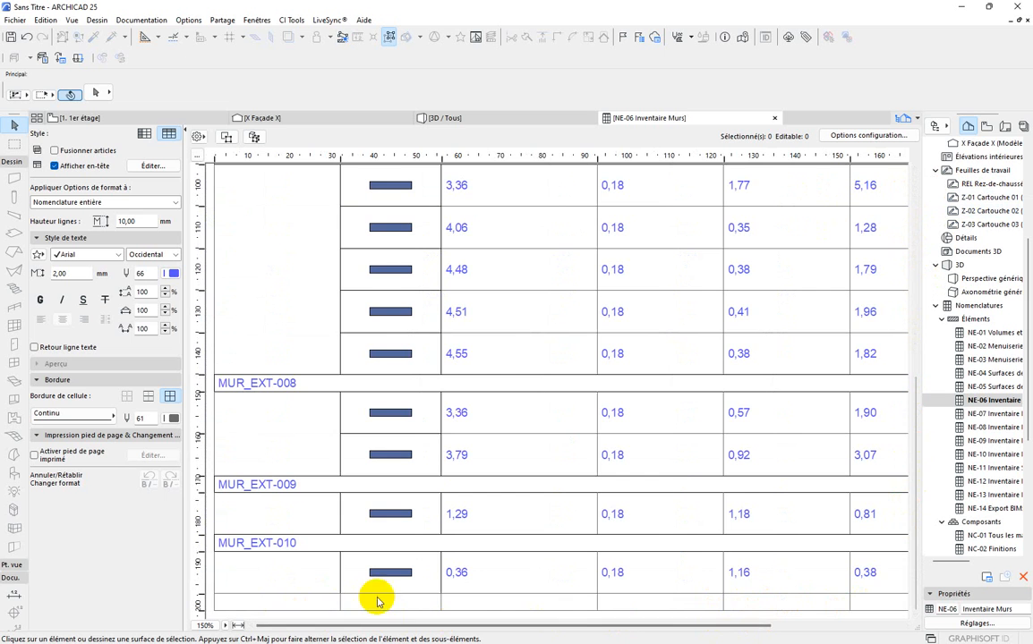
left_click_drag(624, 628, 895, 630)
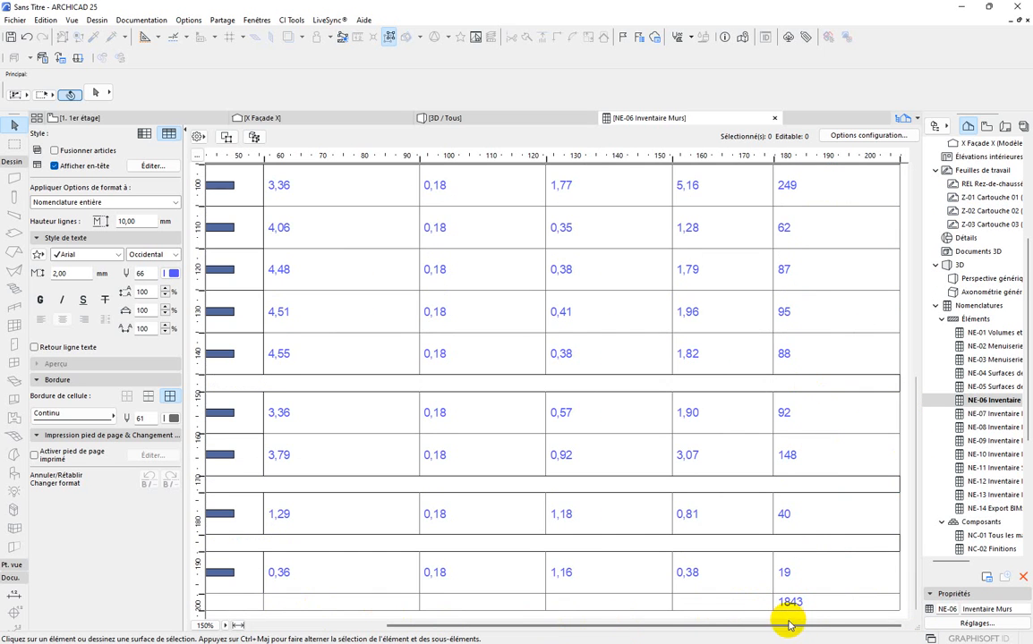
left_click_drag(777, 626, 565, 617)
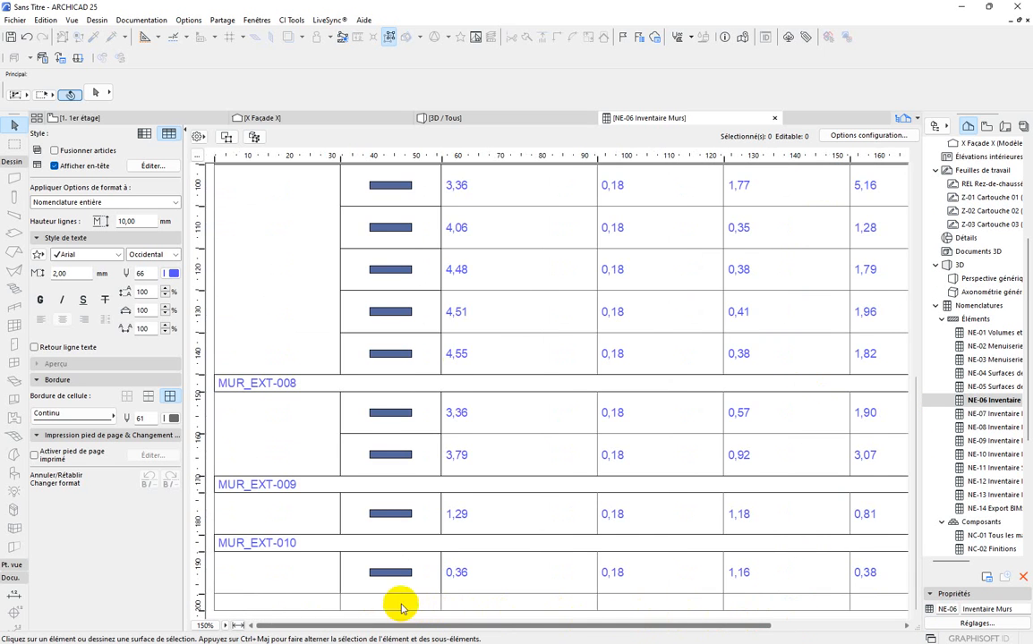
scroll(560, 172, "up", 5)
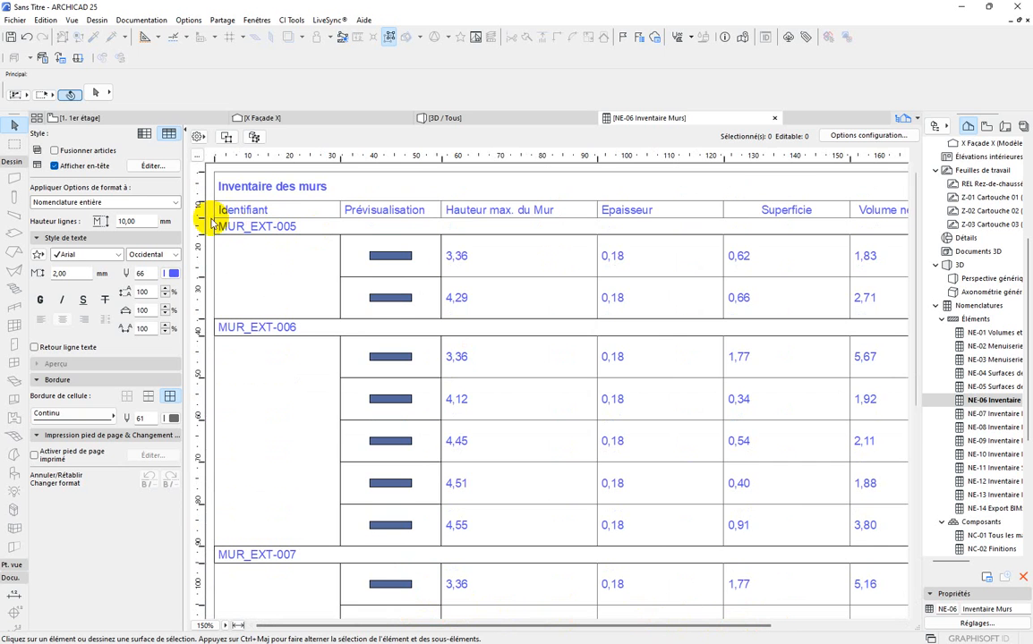
Remove the Lien et ID d'élément field from the wall schedule and check the Nombre de briques column down to its total.
left_click(890, 136)
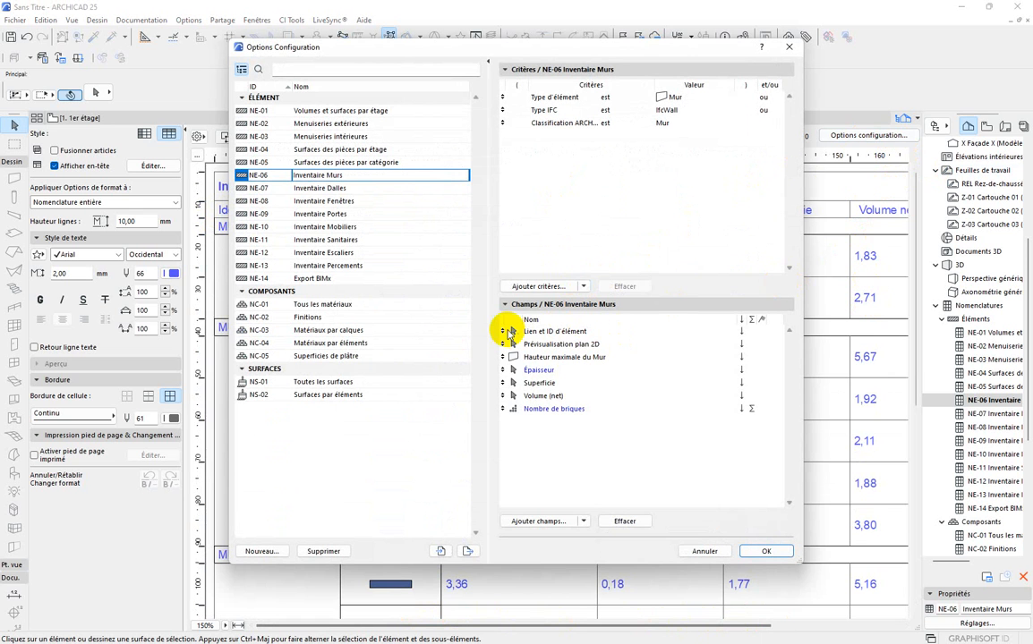
left_click(545, 332)
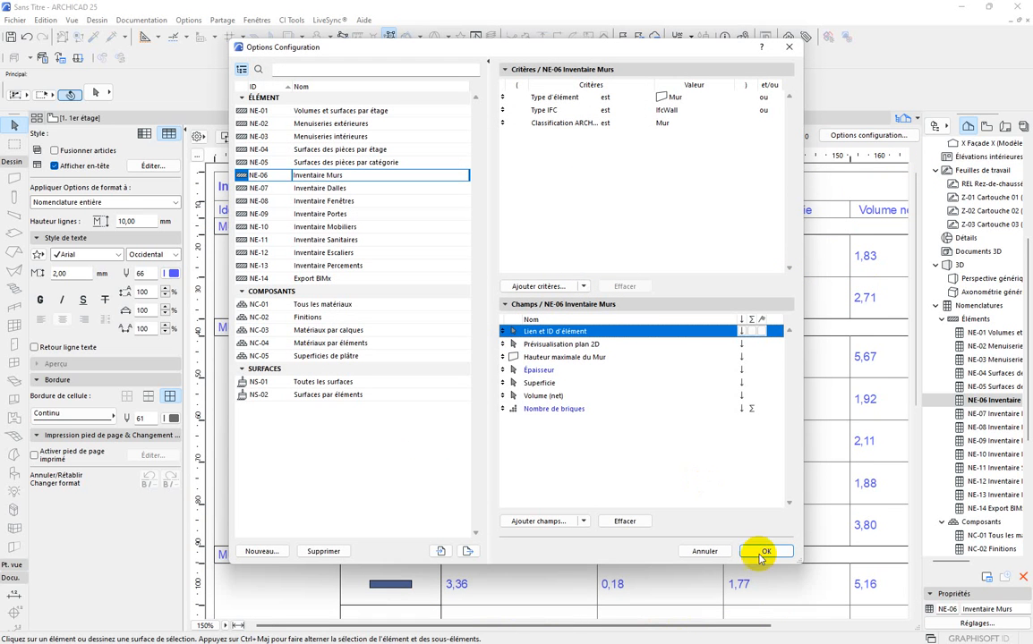
left_click(624, 520)
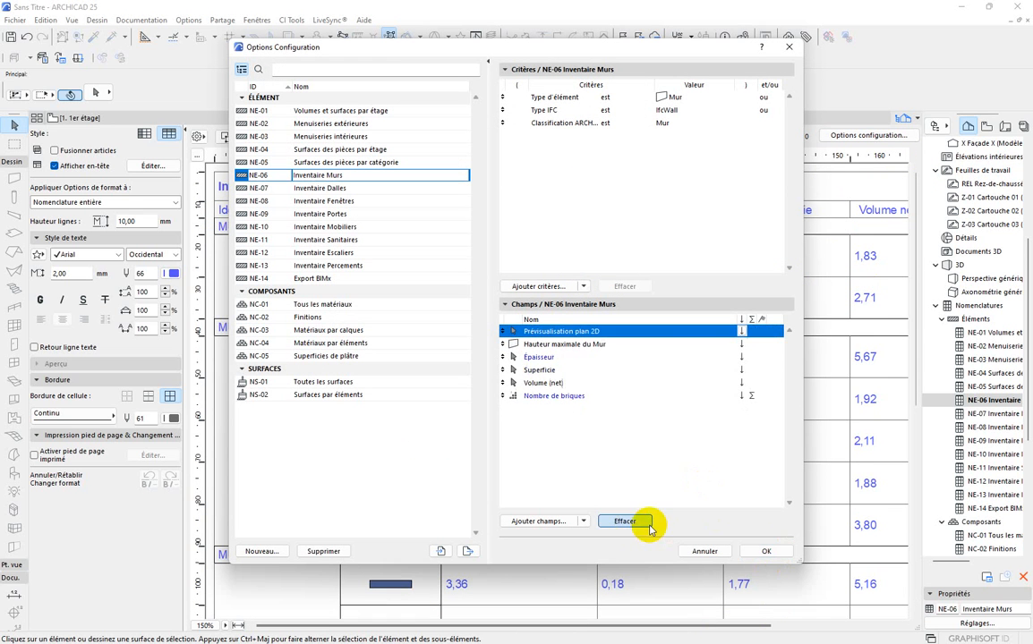
left_click(766, 551)
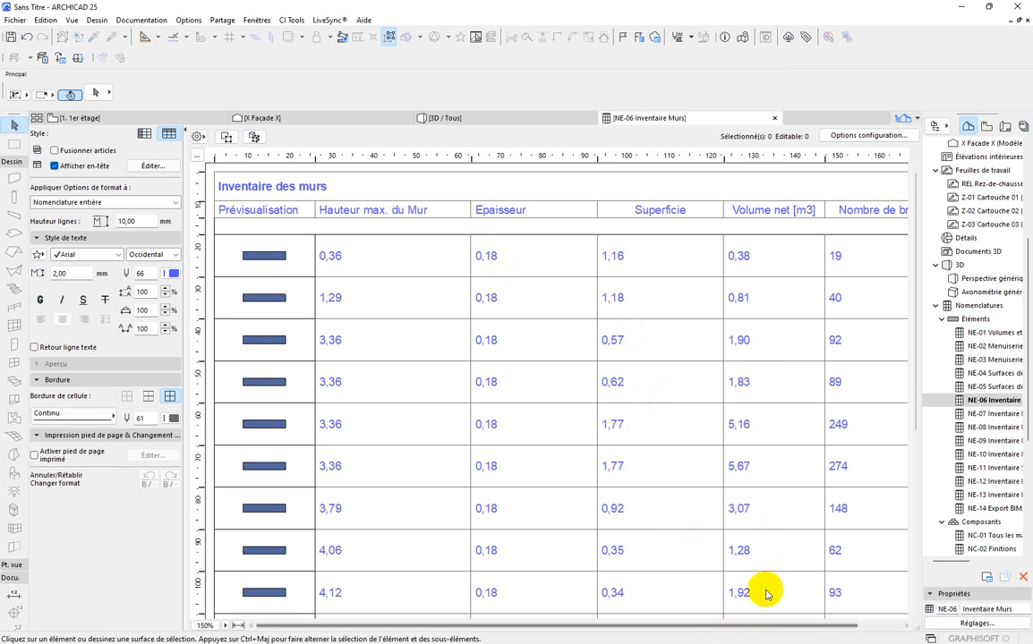
left_click_drag(916, 420, 915, 613)
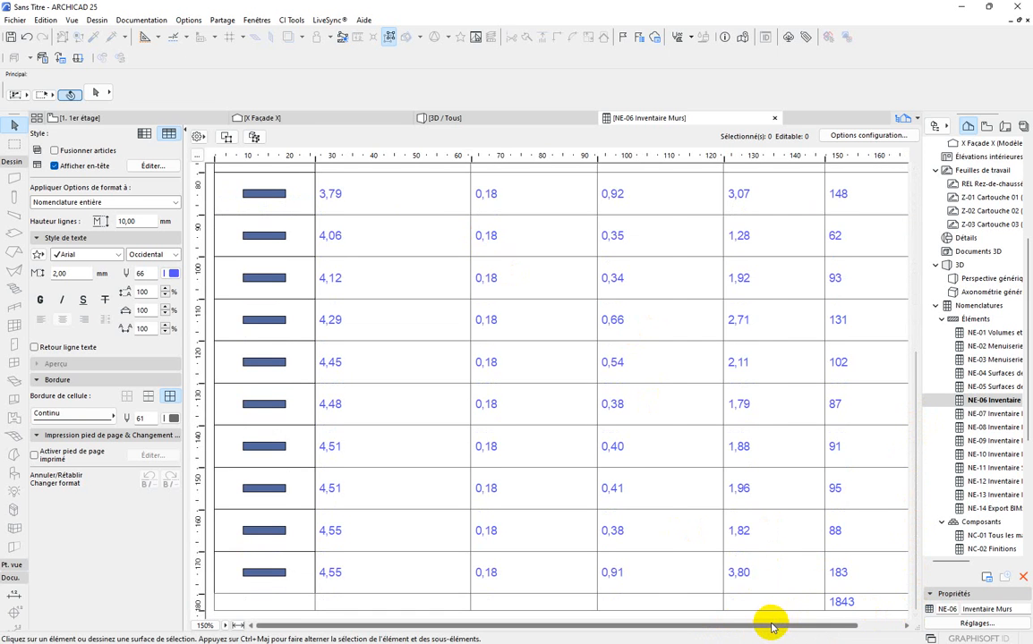
left_click_drag(771, 626, 849, 624)
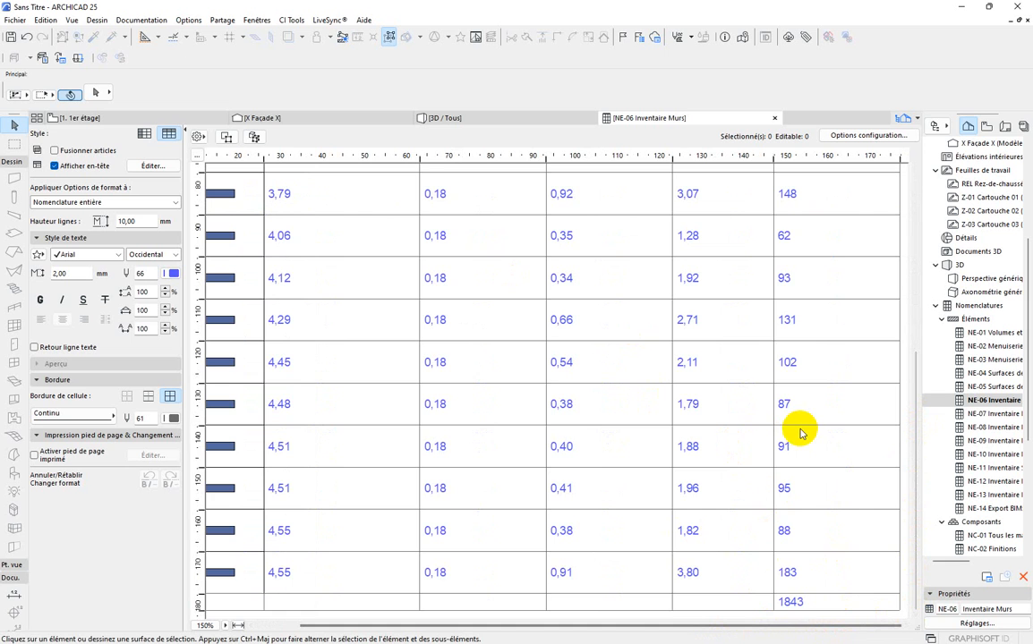
scroll(732, 411, "up", 3)
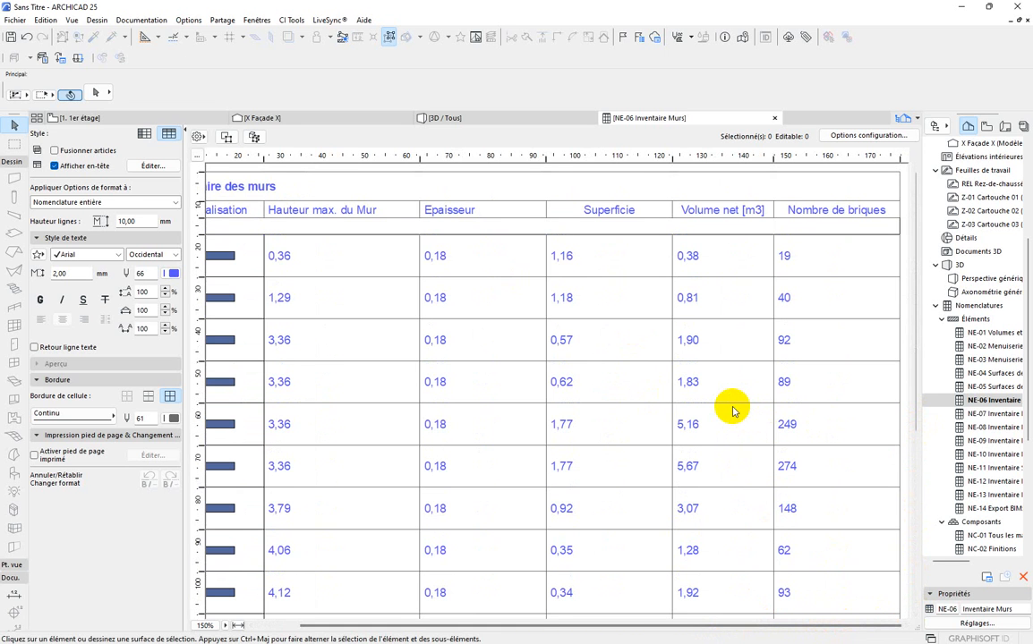
Print the whole wall schedule to a PDF named "devis briques" in the Bureau folder and switch to the desktop.
key("ctrl+p")
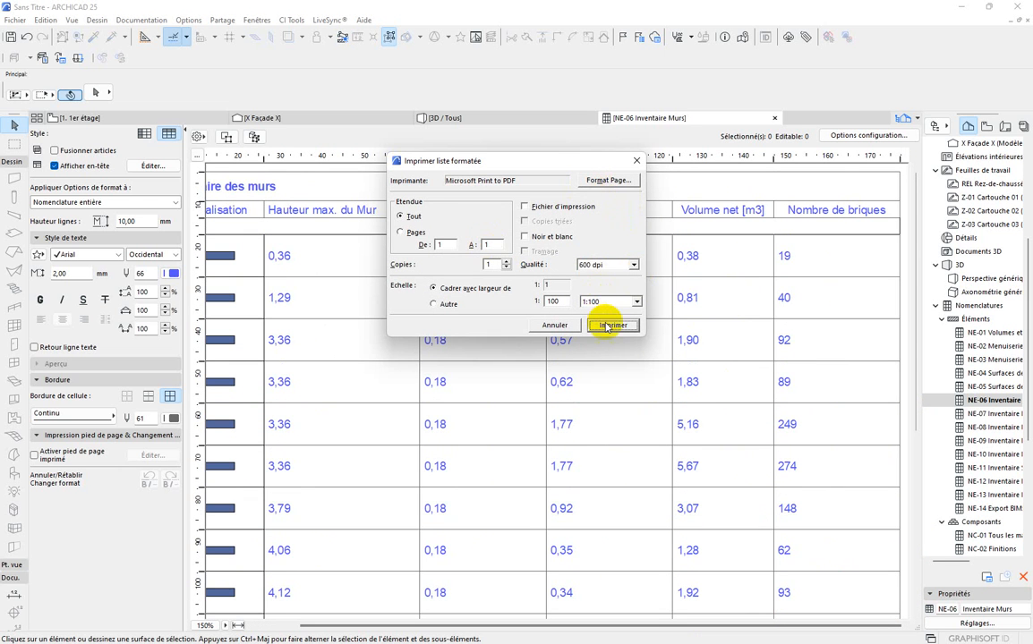
left_click(608, 323)
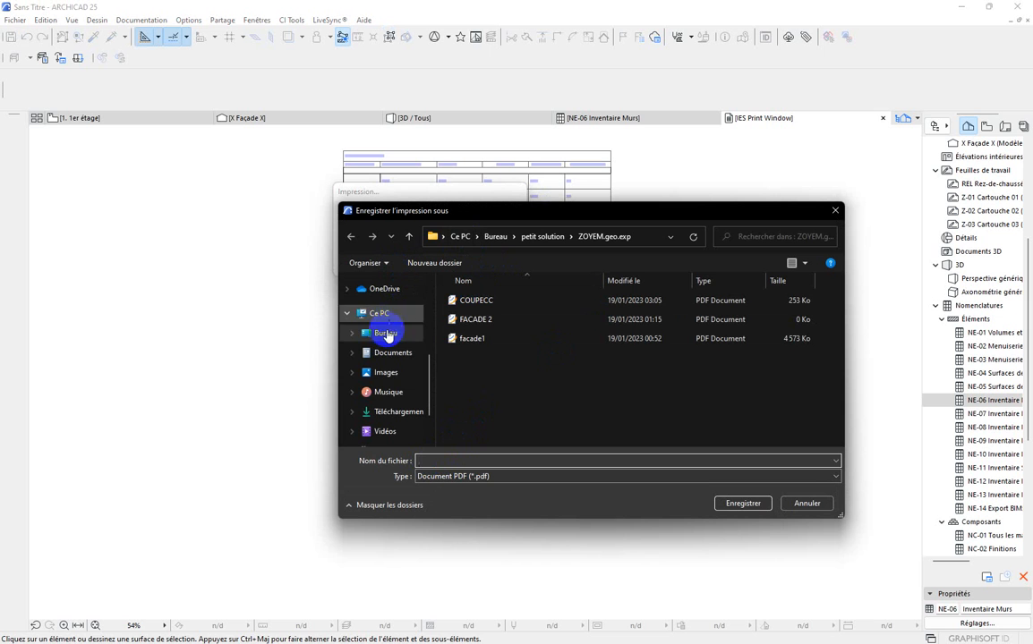
left_click(386, 334)
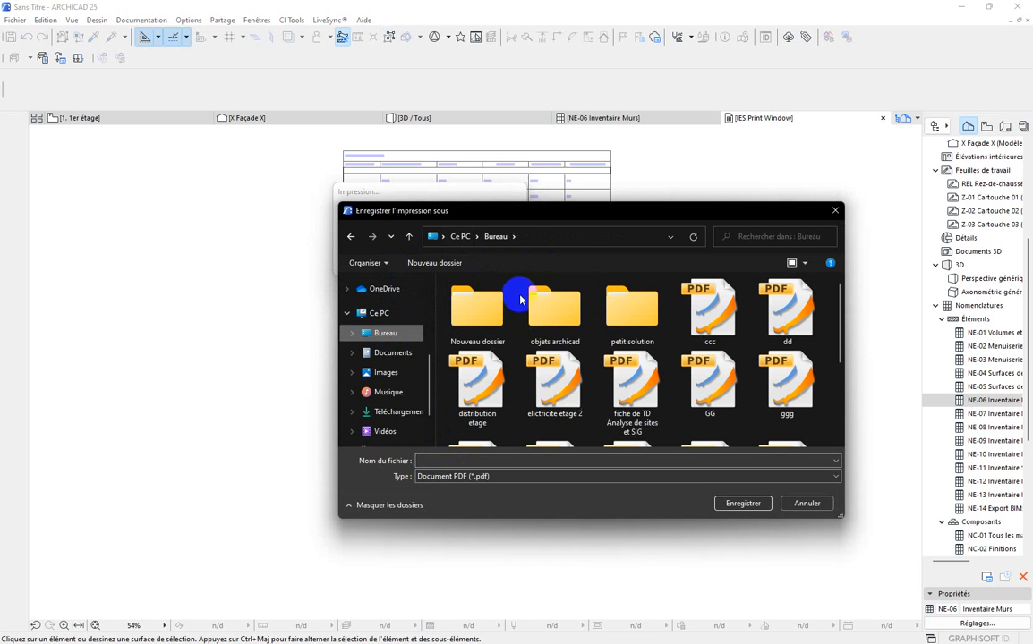
left_click(450, 460)
type("devis briques")
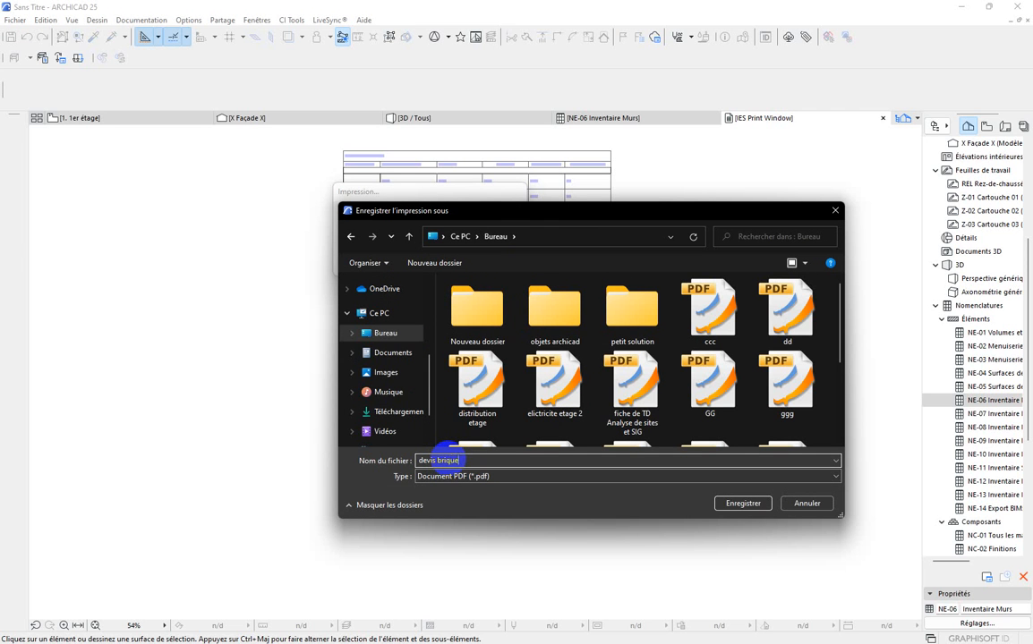
left_click(763, 512)
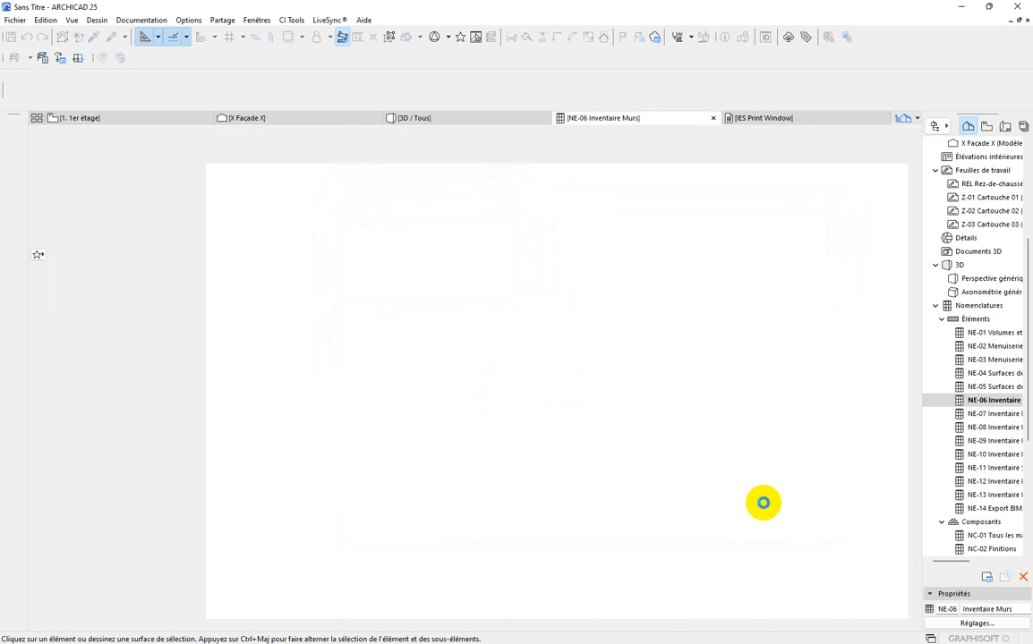
left_click(962, 8)
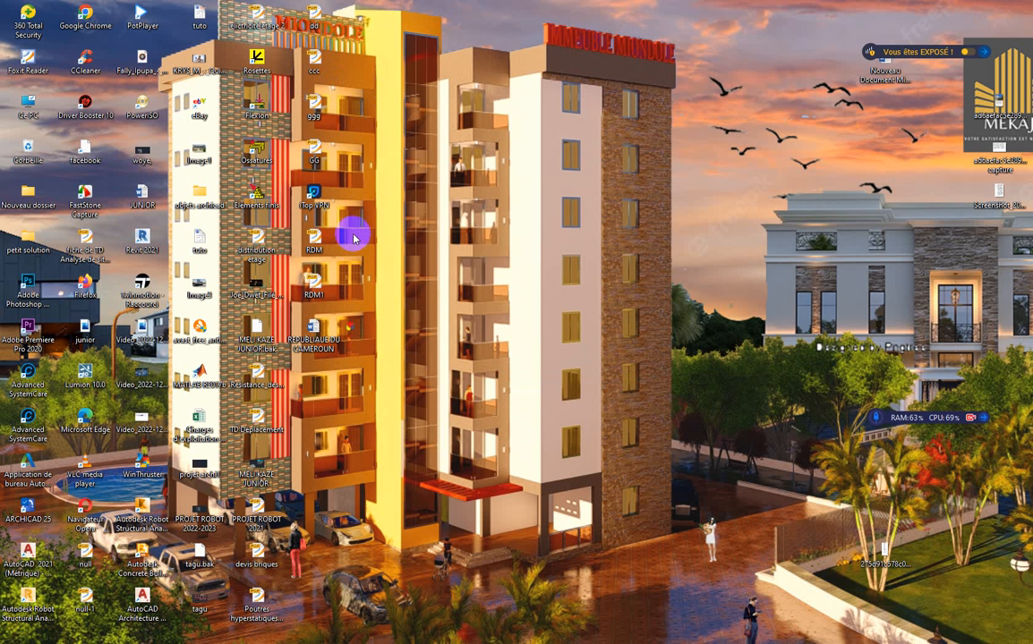